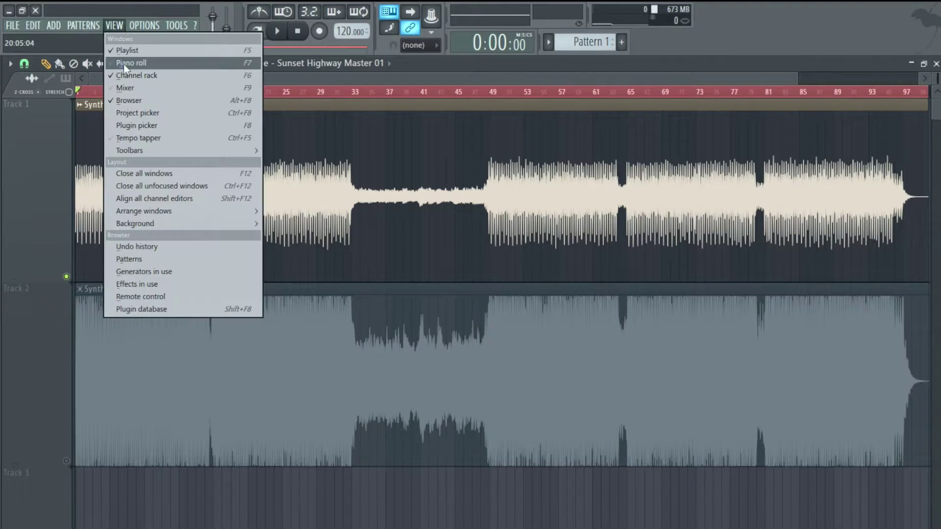
# View the master track's effect chain in the mixer, and close the mixer
pyautogui.click(129, 87)
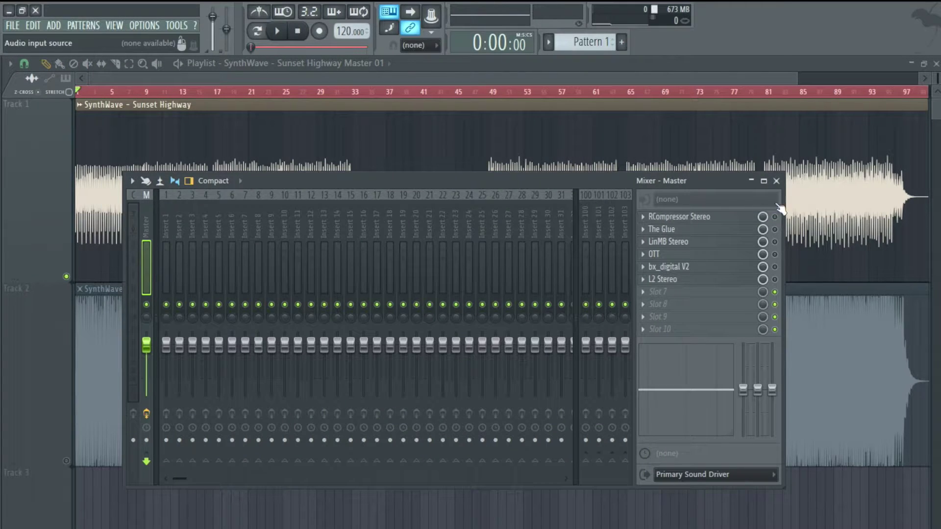
pyautogui.click(776, 181)
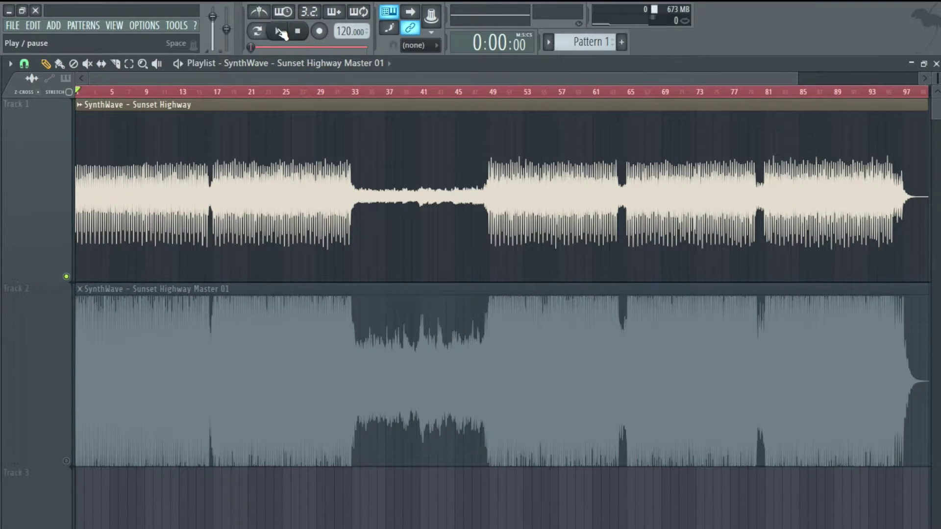
# Listen to the unmastered track from the start, at the quiet breakdown near bar 33 and at bar 49, and stop playback
pyautogui.click(280, 32)
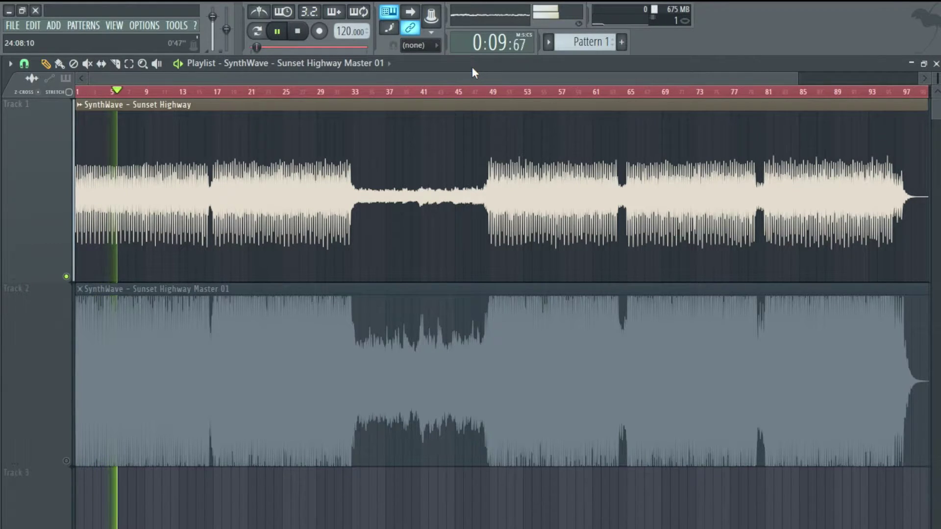
pyautogui.scroll(-1, 466, 63)
pyautogui.scroll(1, 467, 63)
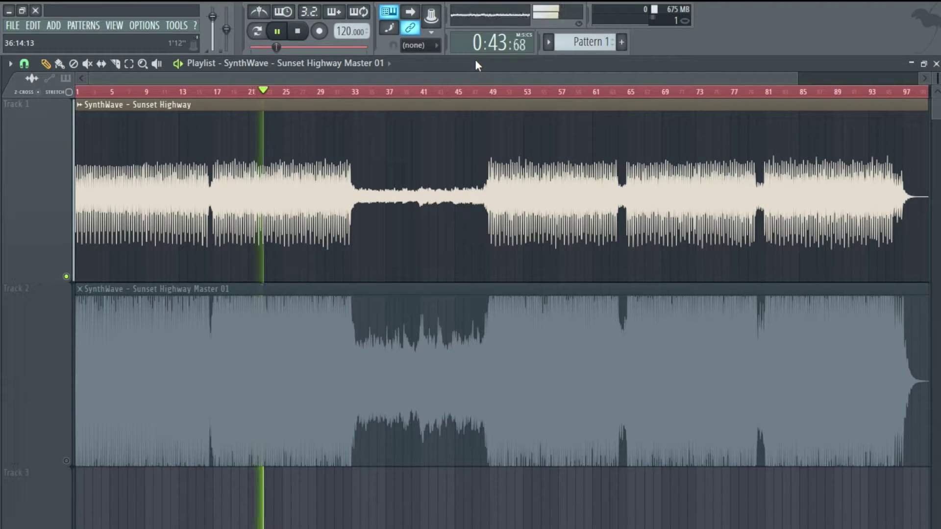
pyautogui.click(362, 92)
pyautogui.click(490, 92)
pyautogui.click(297, 31)
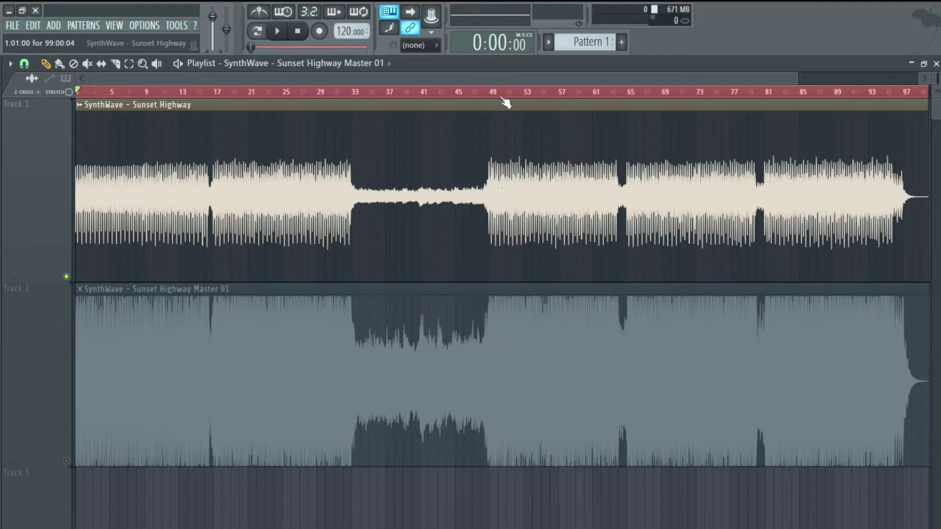
# Select bars 49 to 65 in the playlist as the playback range and briefly preview it
pyautogui.moveTo(499, 98); pyautogui.dragTo(630, 110)
pyautogui.click(283, 36)
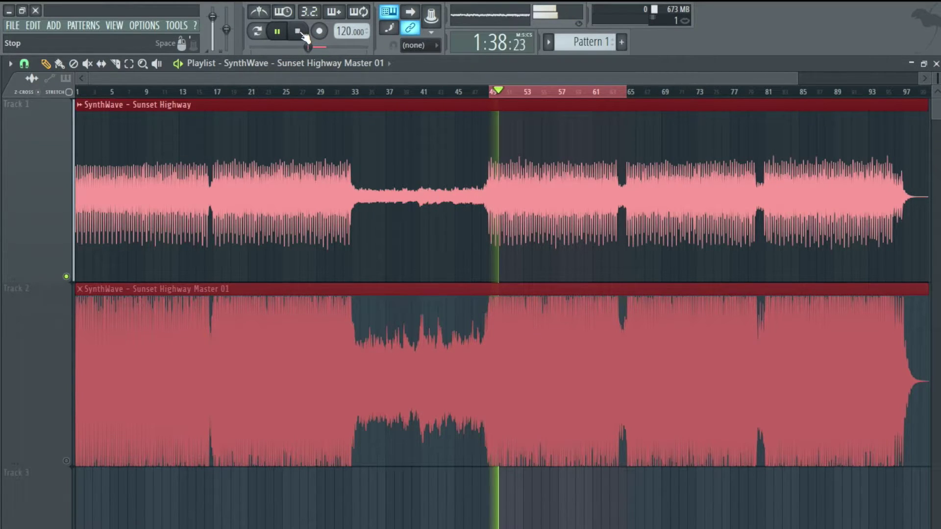
pyautogui.click(300, 32)
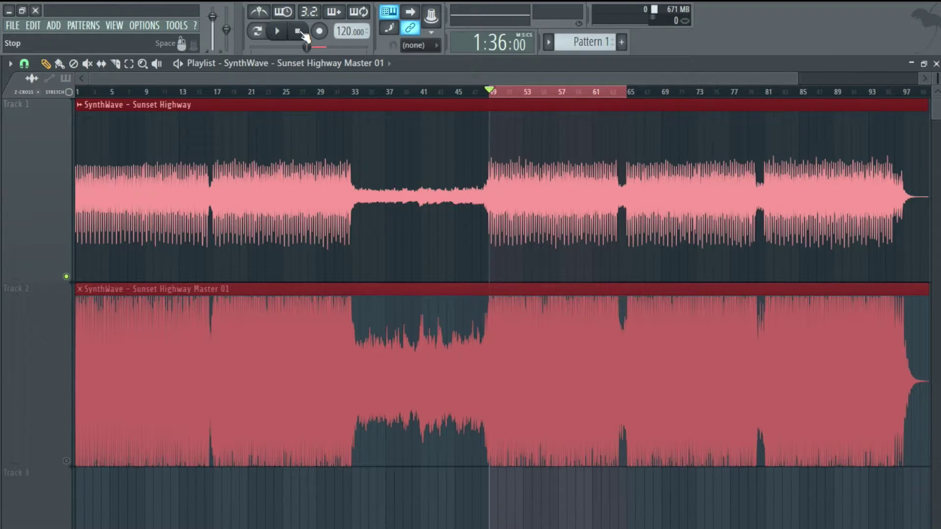
# Open the mixer and reposition it slightly lower over the playlist
pyautogui.click(114, 25)
pyautogui.click(122, 88)
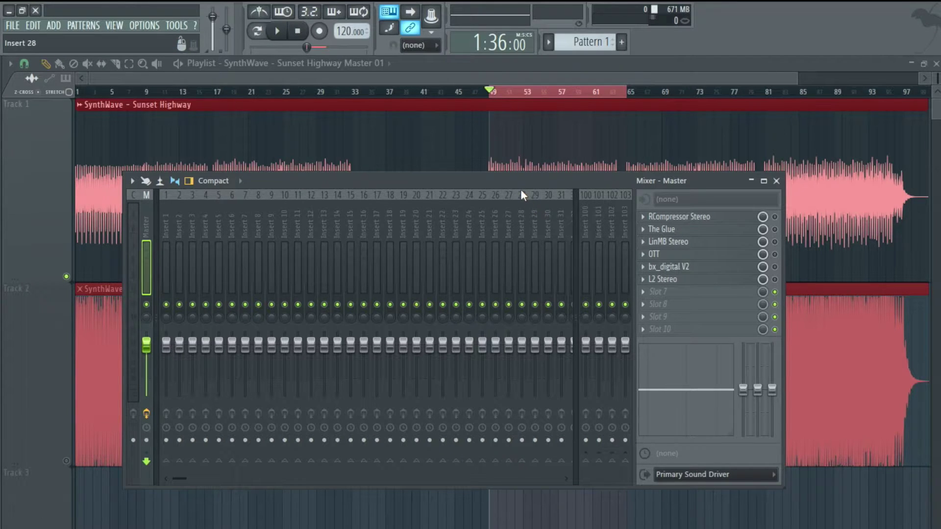
pyautogui.moveTo(515, 183); pyautogui.dragTo(528, 209)
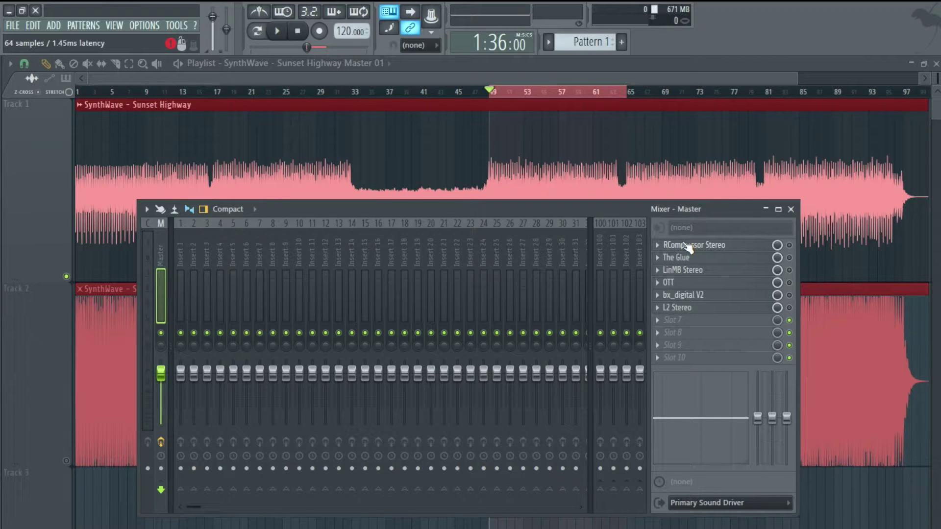
# Open RCompressor Stereo on the master, enable it while playing the selected range, and close the plugin and stop playback
pyautogui.click(708, 247)
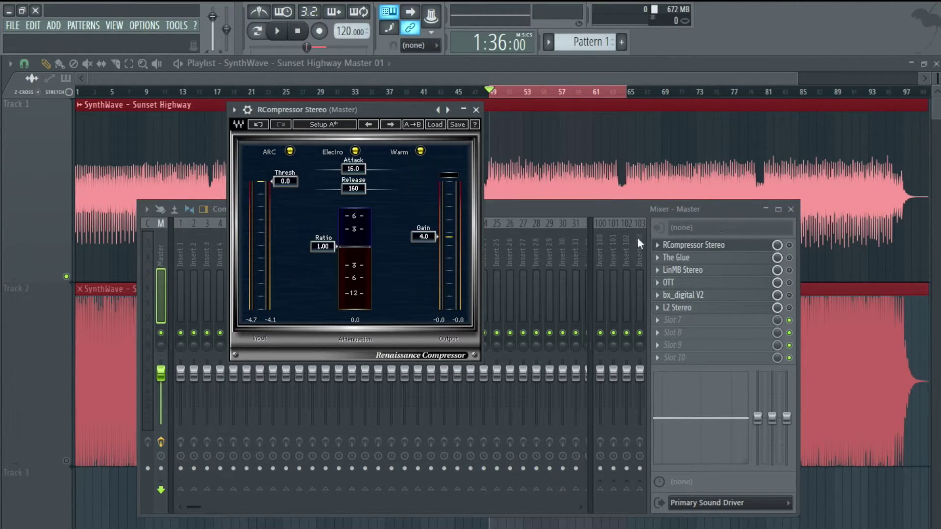
pyautogui.click(278, 32)
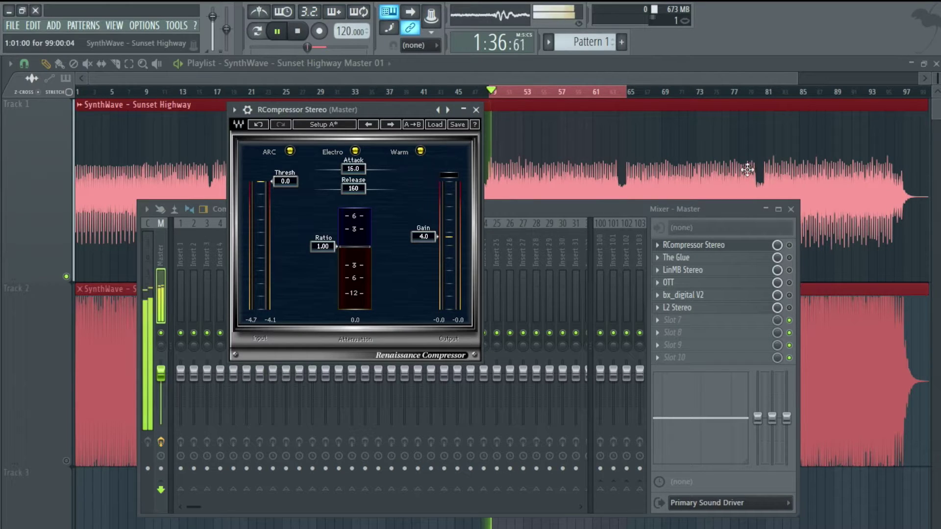
pyautogui.click(790, 246)
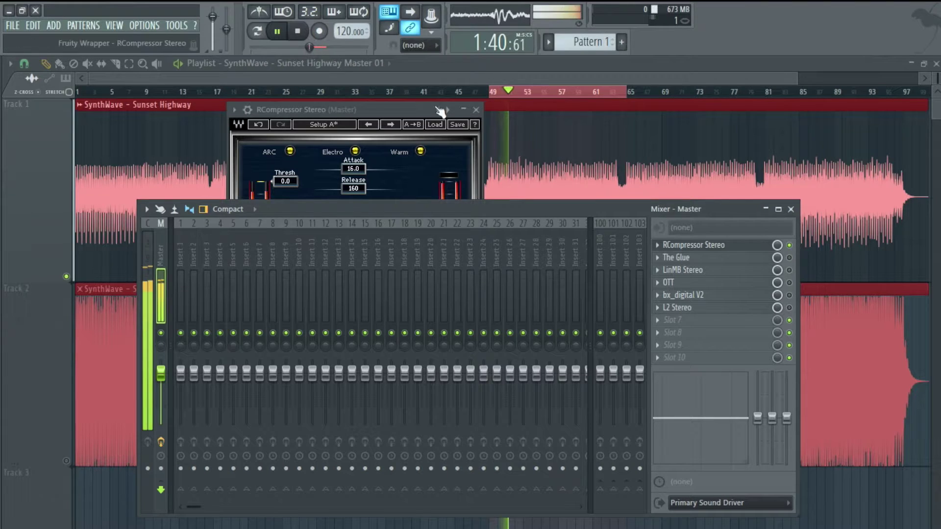
pyautogui.click(476, 110)
pyautogui.click(306, 31)
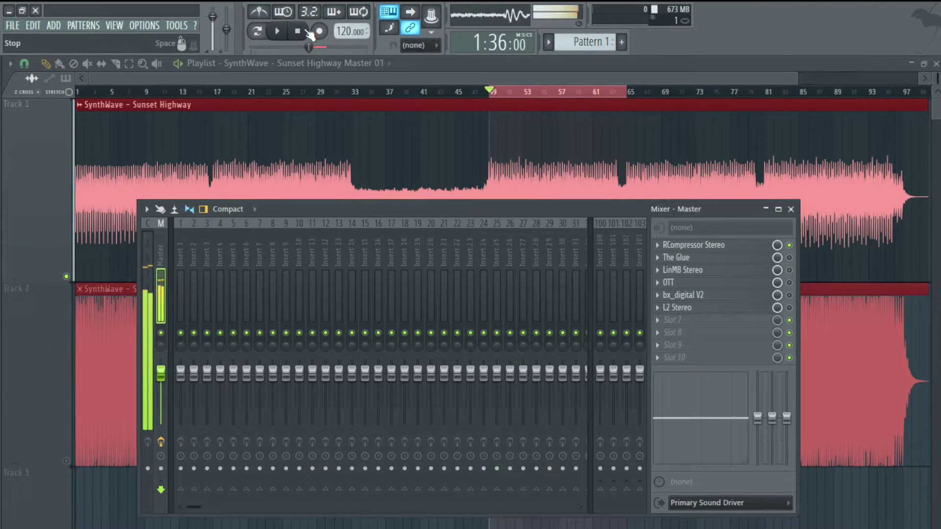
# Open The Glue on the master and examine its preset, threshold and makeup settings
pyautogui.click(723, 260)
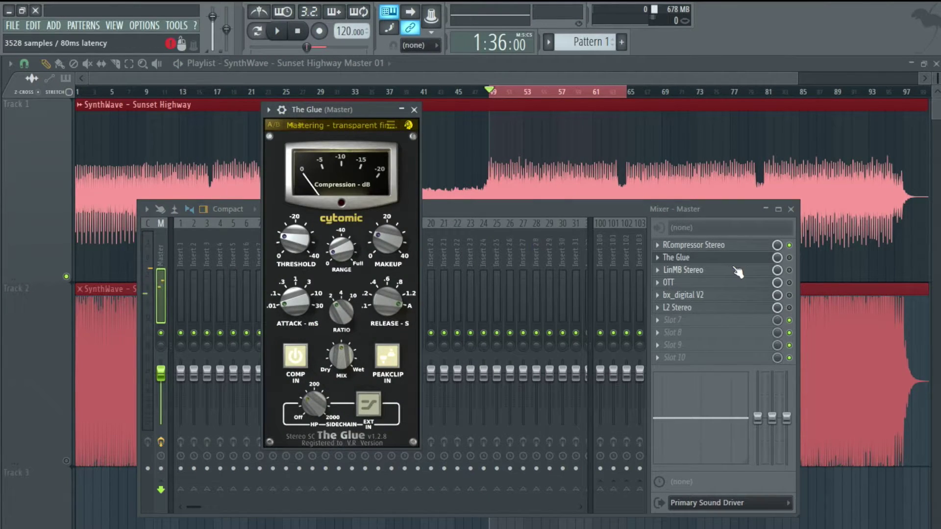
pyautogui.click(790, 258)
pyautogui.click(702, 259)
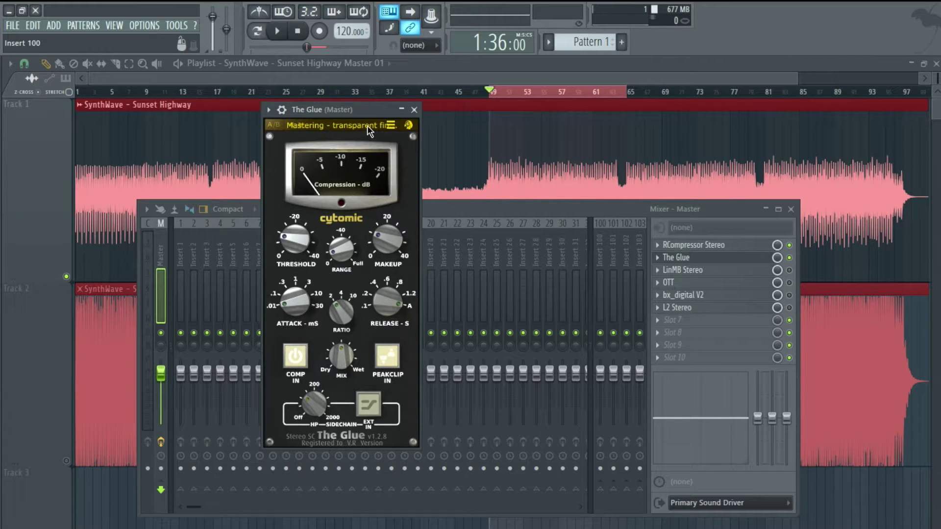
pyautogui.moveTo(290, 230)
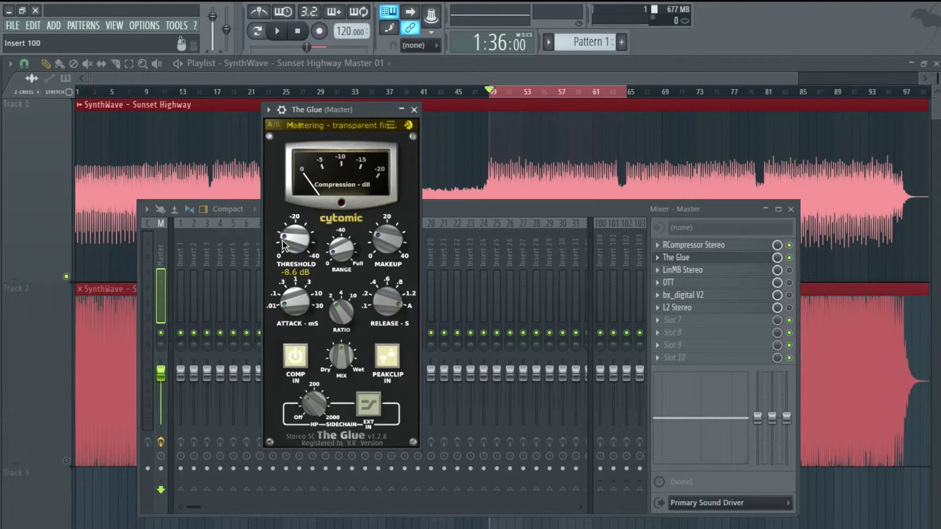
pyautogui.moveTo(369, 232)
pyautogui.click(789, 257)
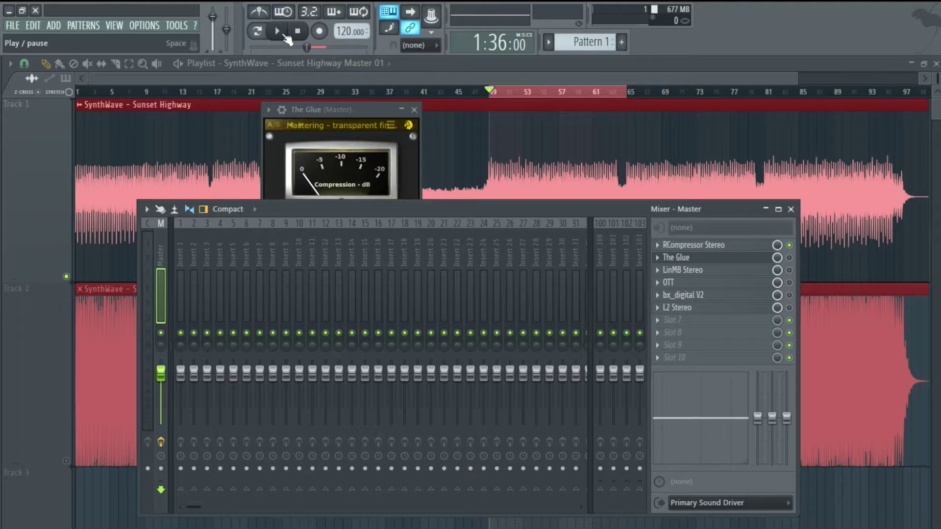
# Enable The Glue on the master while playing the selected range, and stop playback and close the plugin
pyautogui.click(287, 37)
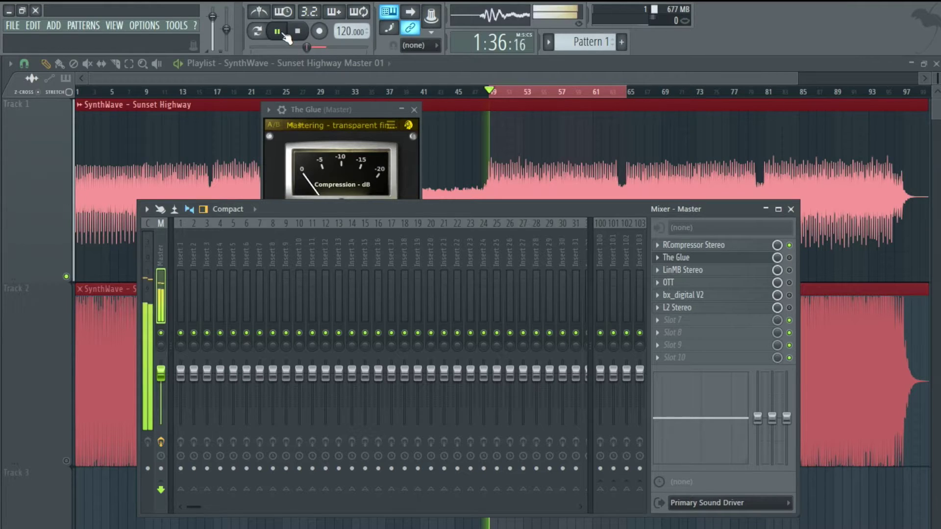
pyautogui.click(790, 258)
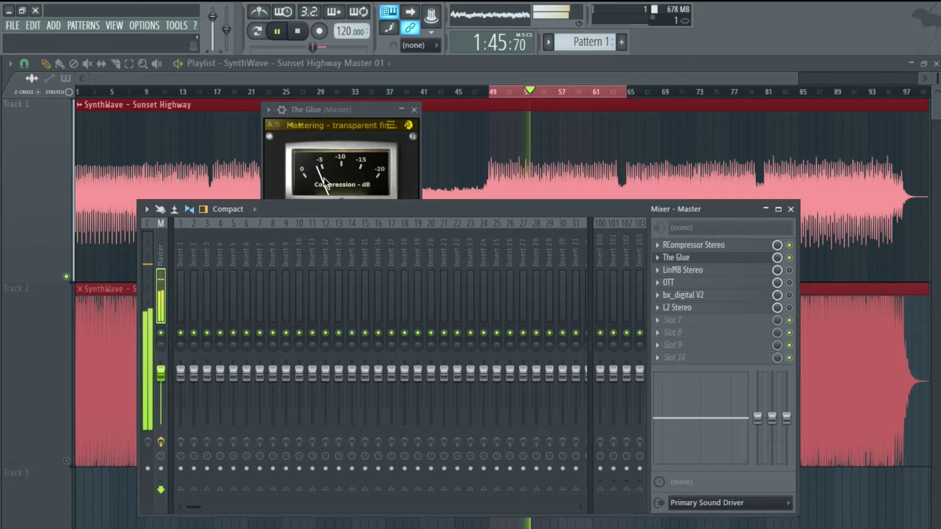
pyautogui.click(297, 31)
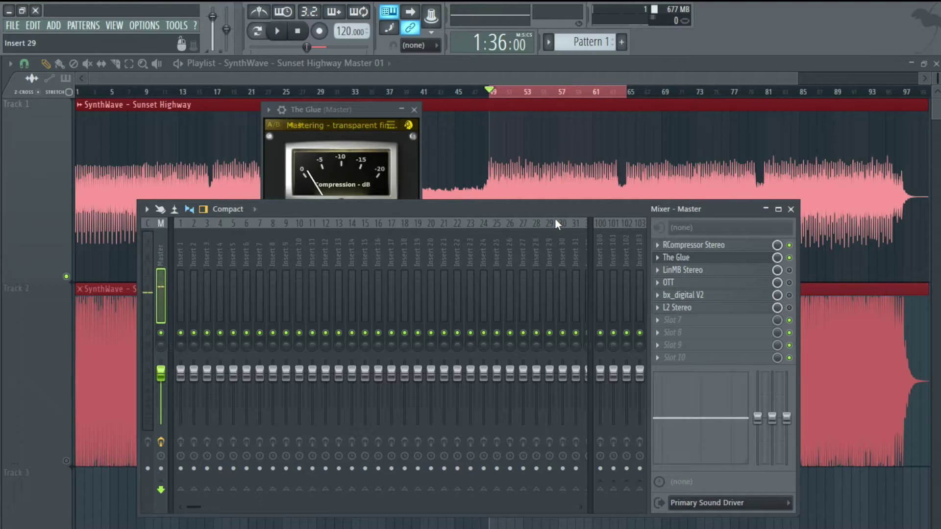
pyautogui.click(414, 110)
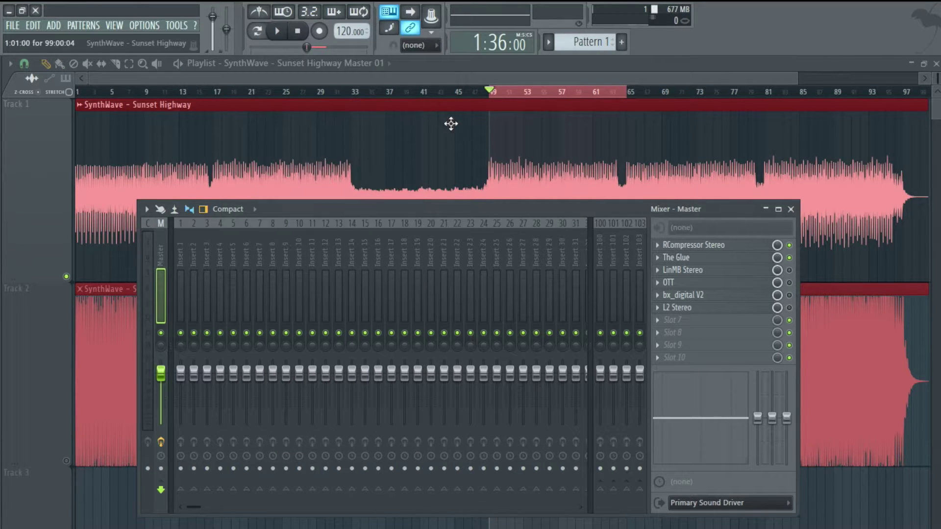
# Open LinMB Stereo on the master and look through its factory presets, including Multi Electro Mastering
pyautogui.click(721, 270)
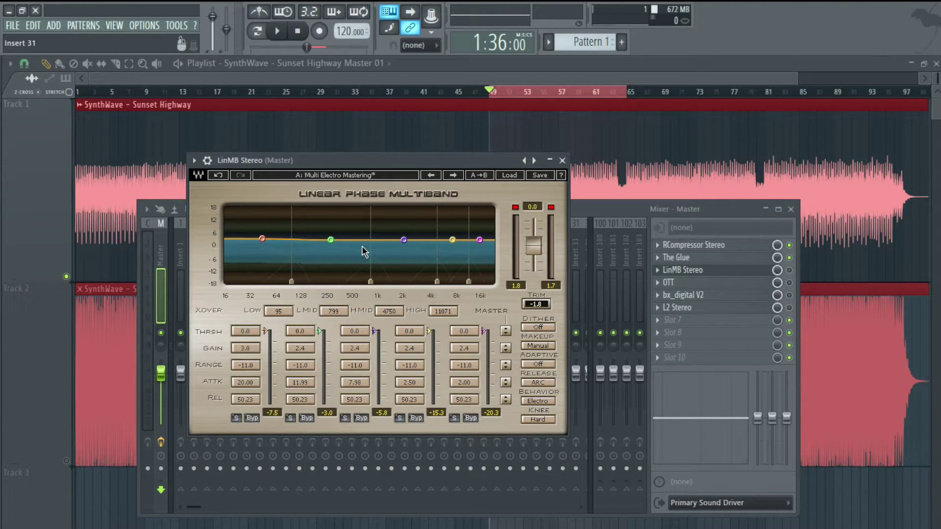
pyautogui.click(510, 176)
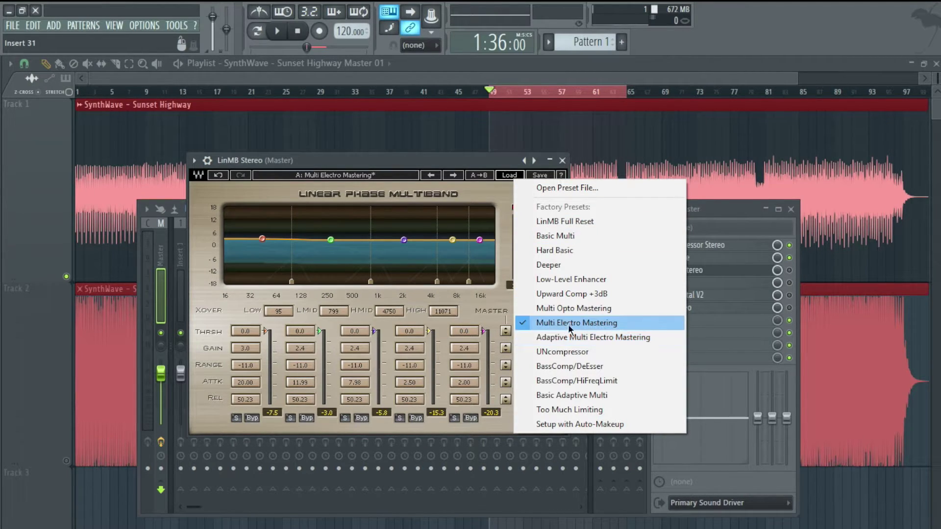
pyautogui.click(397, 167)
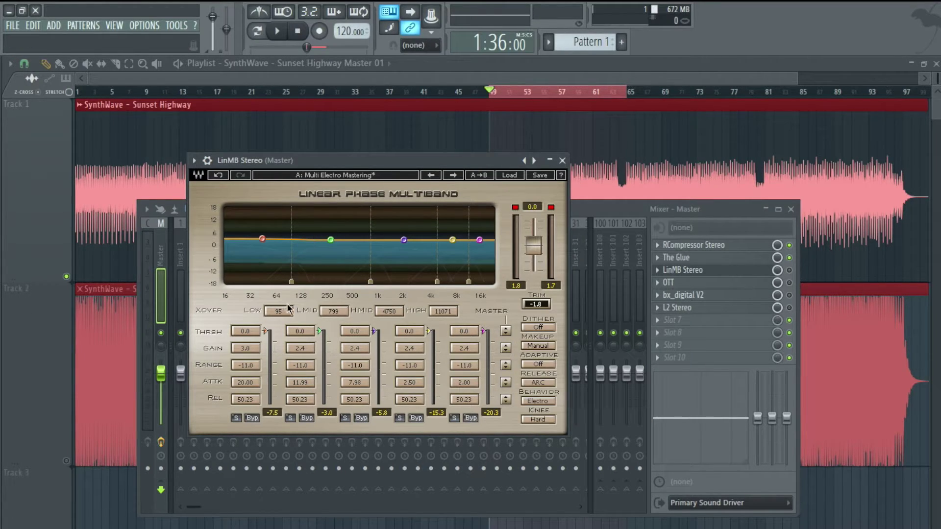
# Enable LinMB Stereo on the master while playing the selected range, watch its band meters, and stop playback and close the plugin
pyautogui.click(287, 32)
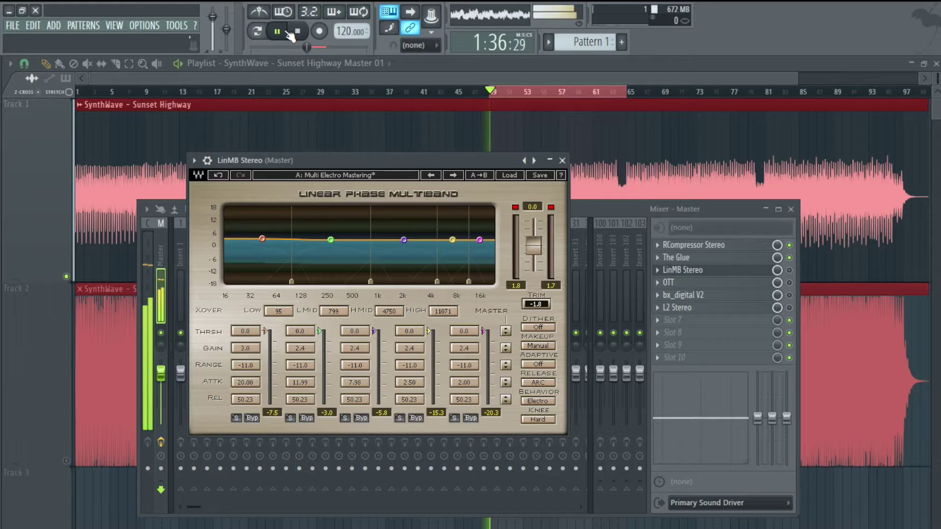
pyautogui.click(789, 272)
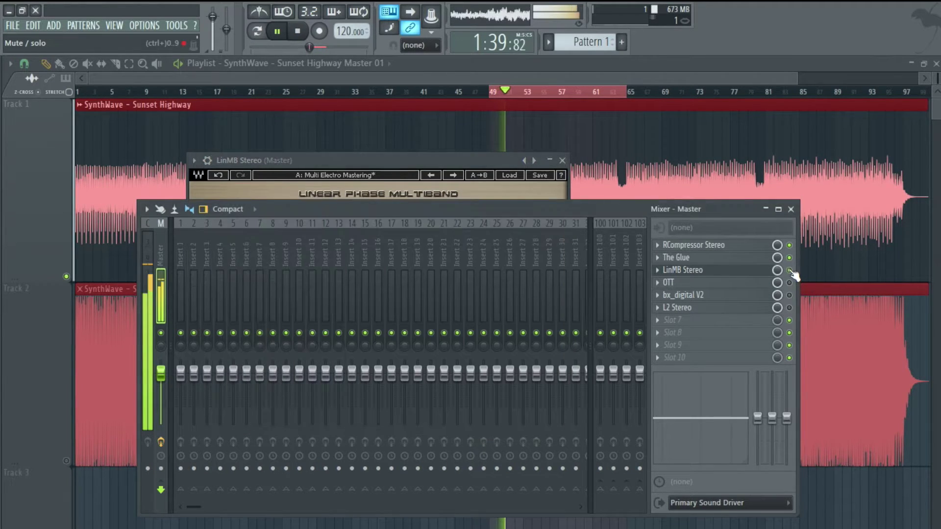
pyautogui.click(443, 159)
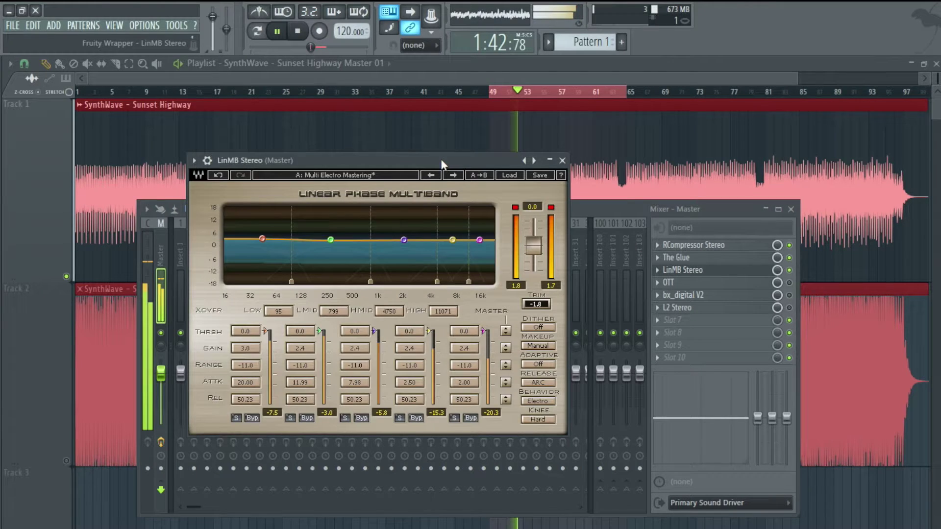
pyautogui.click(297, 31)
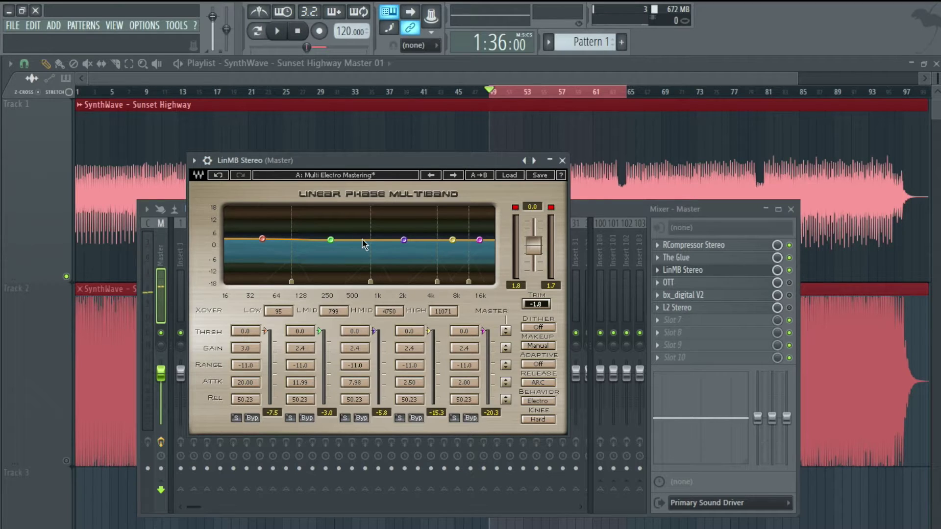
pyautogui.click(563, 161)
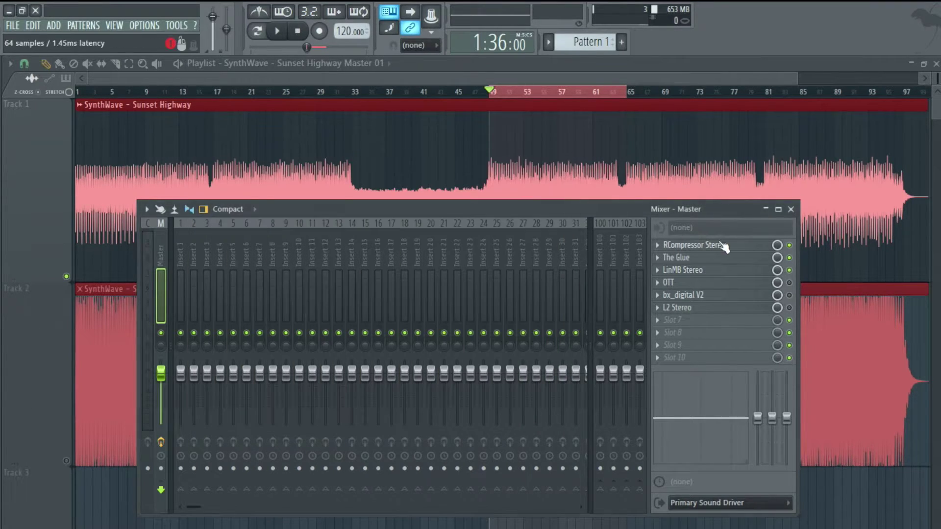
# Open OTT on the master, try its Depth at 100 %, and set it back to 15 %
pyautogui.click(729, 284)
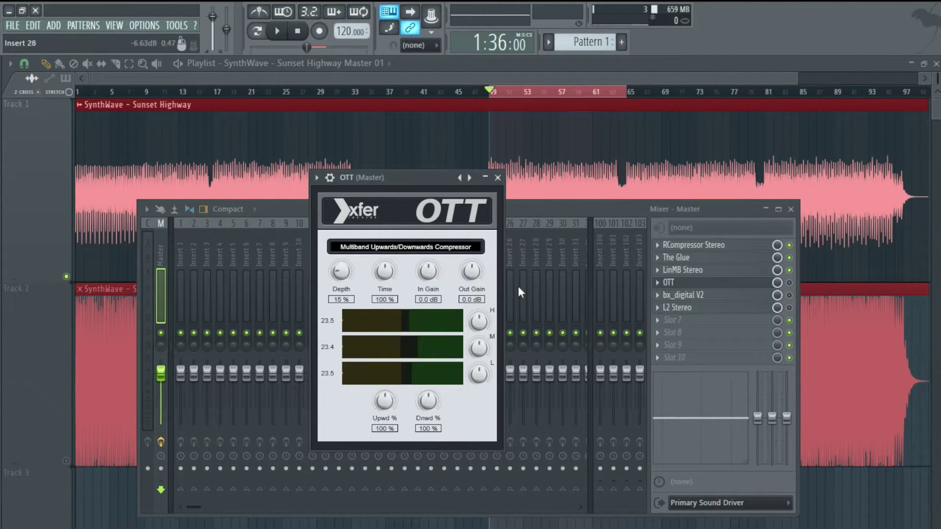
pyautogui.moveTo(341, 271); pyautogui.dragTo(361, 105)
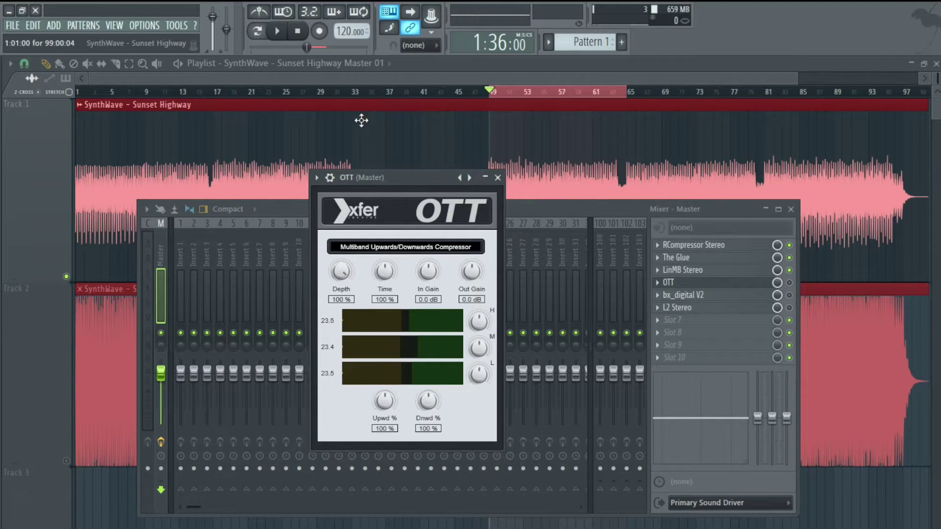
pyautogui.moveTo(345, 269); pyautogui.dragTo(336, 363)
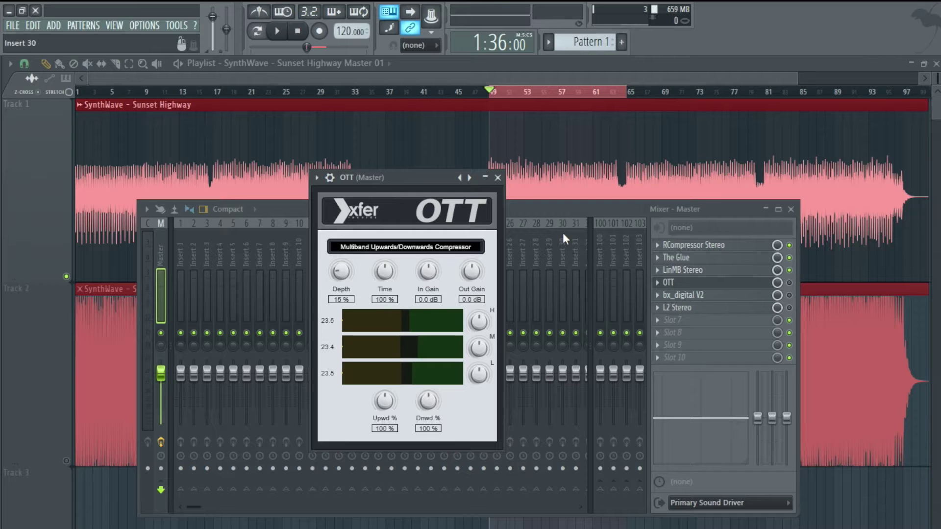
# Enable OTT on the master while playing the selected range, and stop playback
pyautogui.click(281, 34)
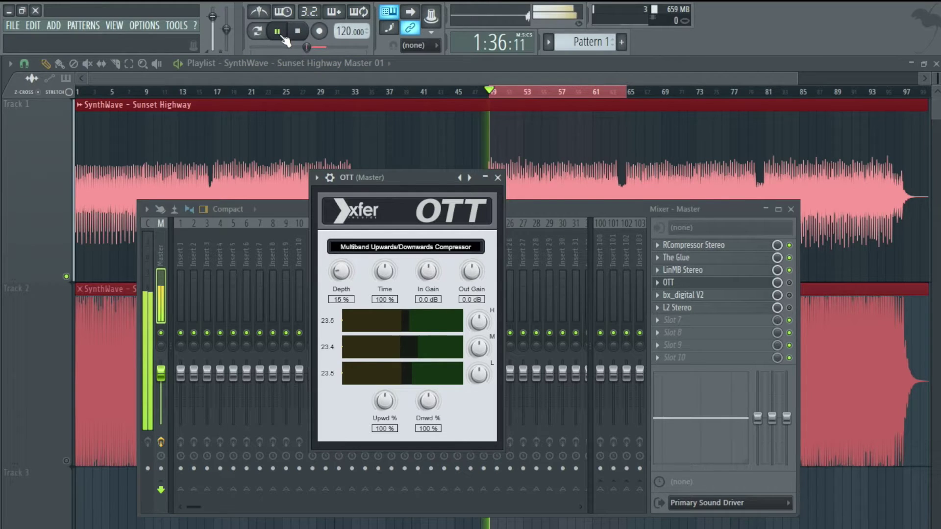
pyautogui.click(790, 284)
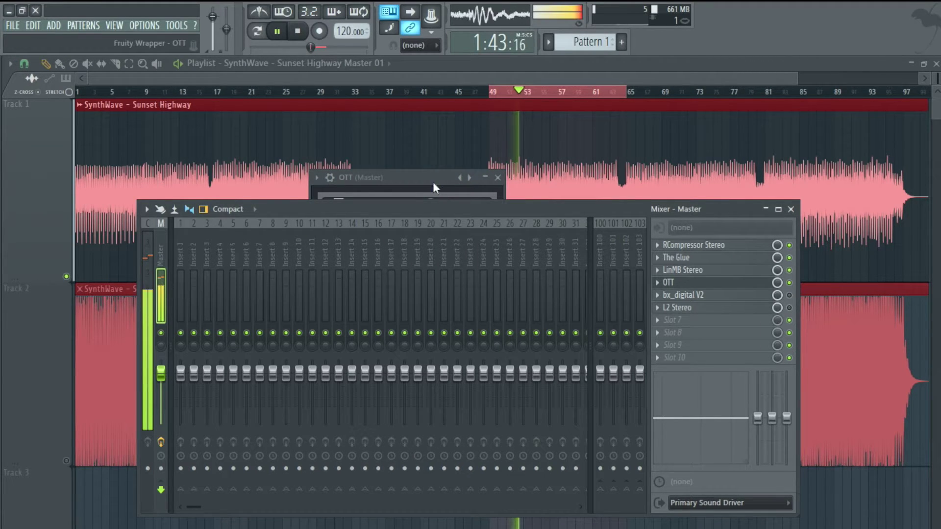
pyautogui.click(299, 32)
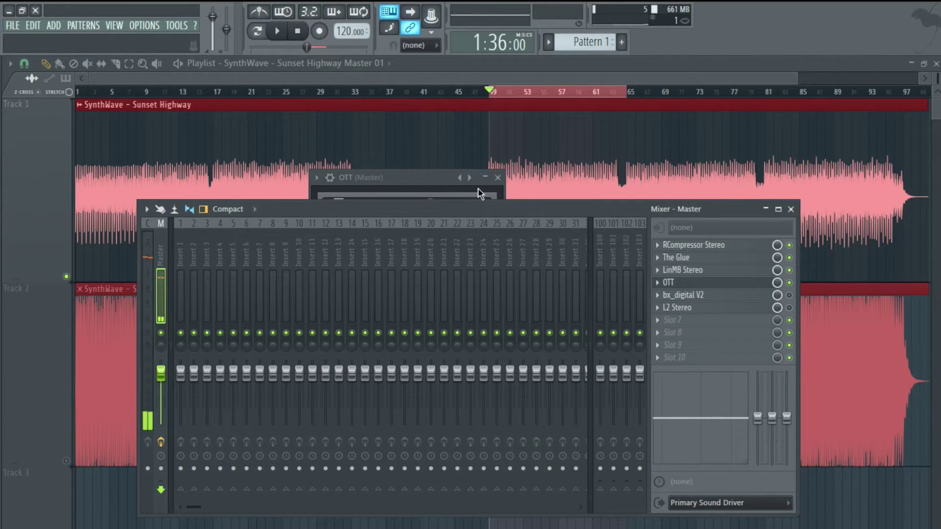
# Close OTT and open bx_digital V2 on the master to look over its mono and stereo equalizer sections
pyautogui.click(498, 177)
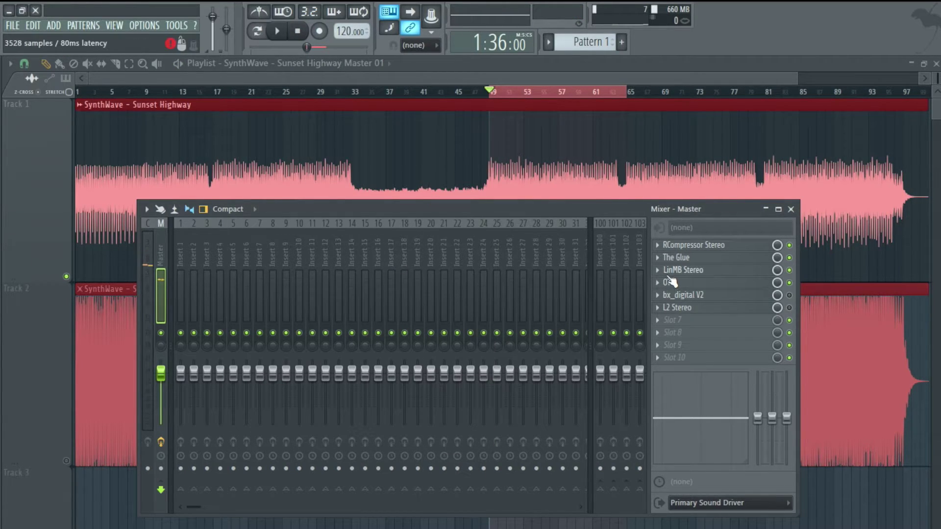
pyautogui.click(714, 297)
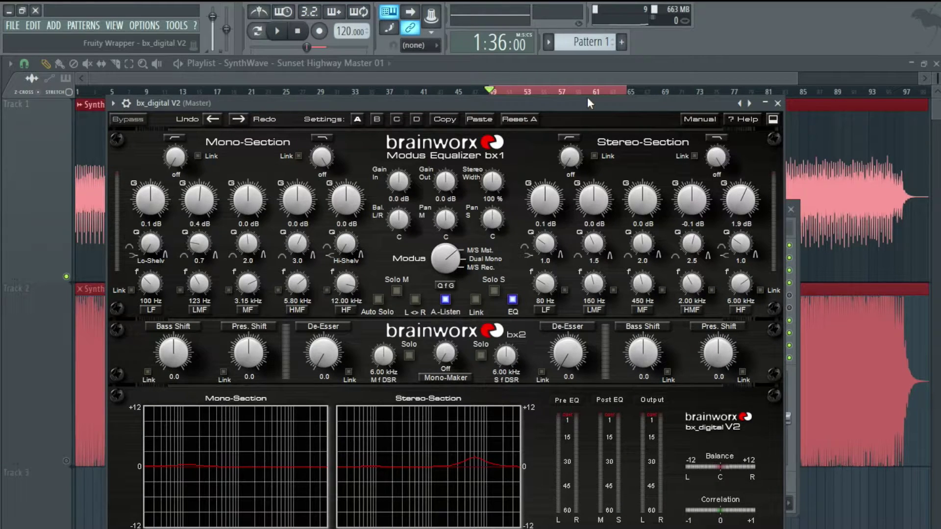
pyautogui.moveTo(588, 102); pyautogui.dragTo(517, 101)
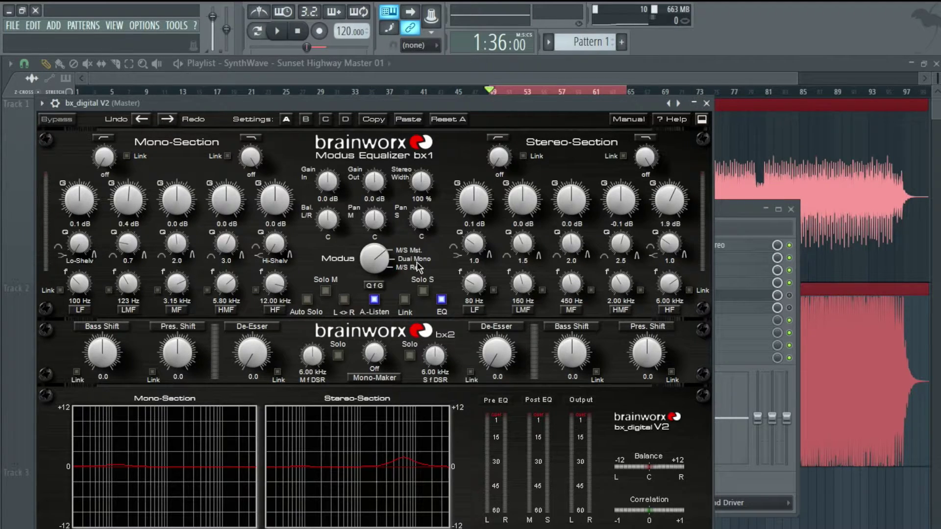
# Enable bx_digital V2 on the master while playing the selected range, and stop playback
pyautogui.click(277, 31)
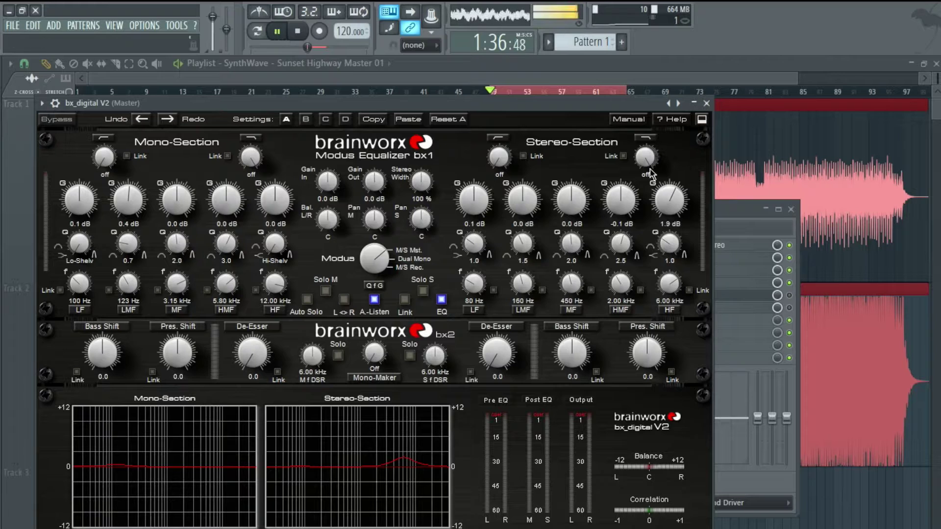
pyautogui.click(791, 297)
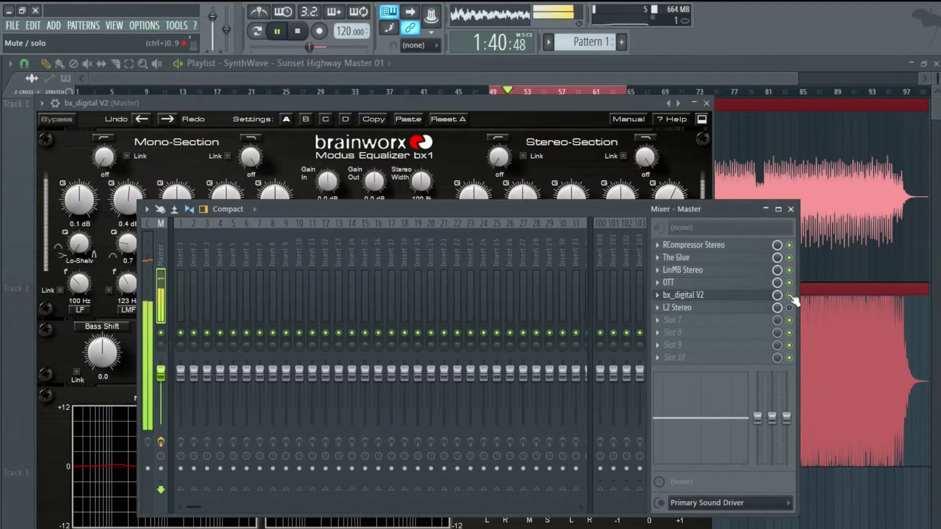
pyautogui.click(552, 98)
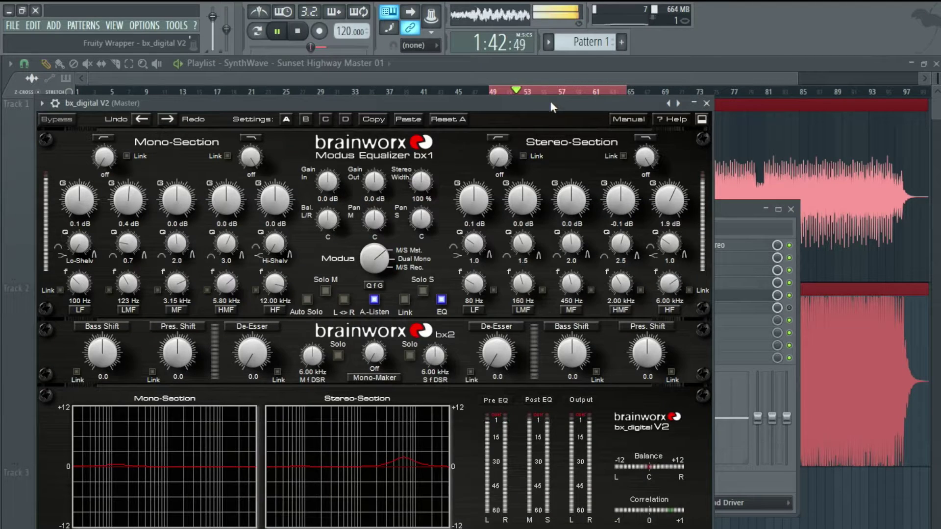
pyautogui.click(298, 33)
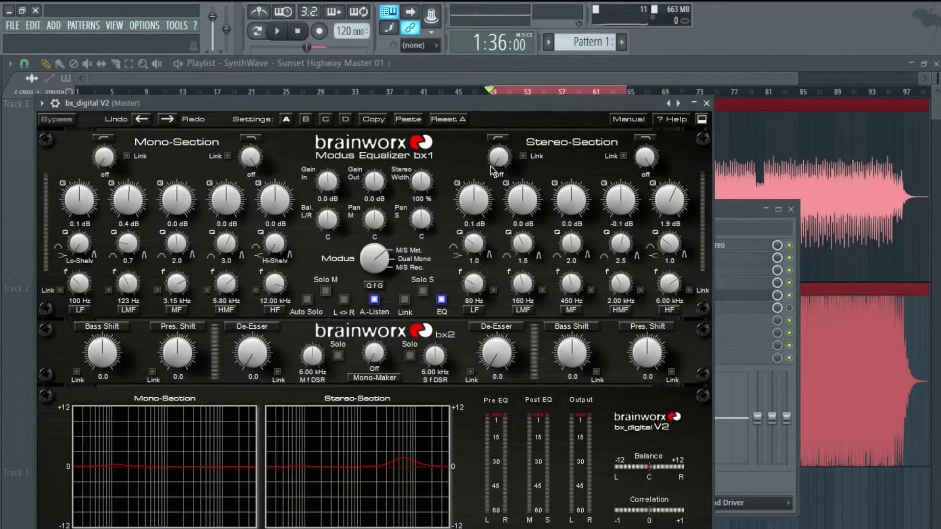
# Play the selected range and sweep the stereo section's HF frequency in bx_digital V2, ending at 6.50 kHz
pyautogui.click(277, 30)
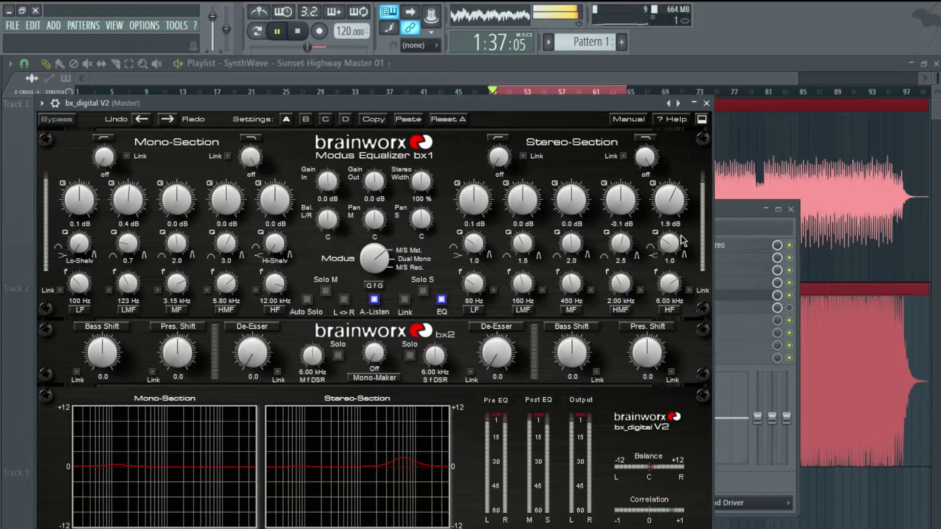
pyautogui.scroll(2, 666, 283)
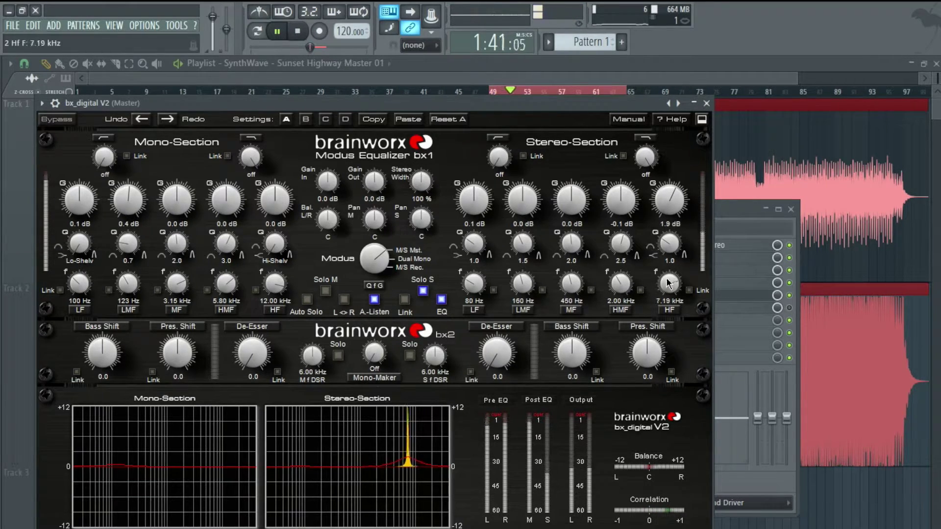
pyautogui.scroll(1, 666, 279)
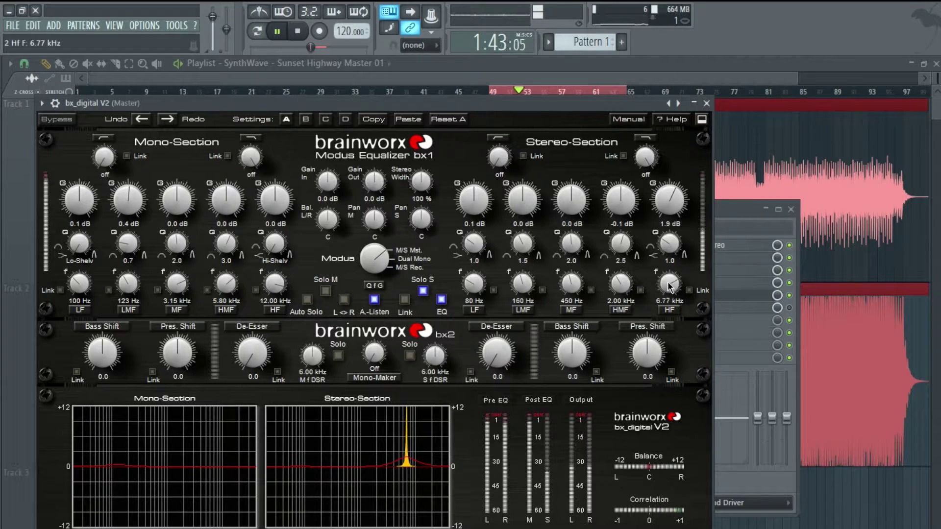
pyautogui.scroll(-2, 671, 289)
pyautogui.scroll(1, 672, 289)
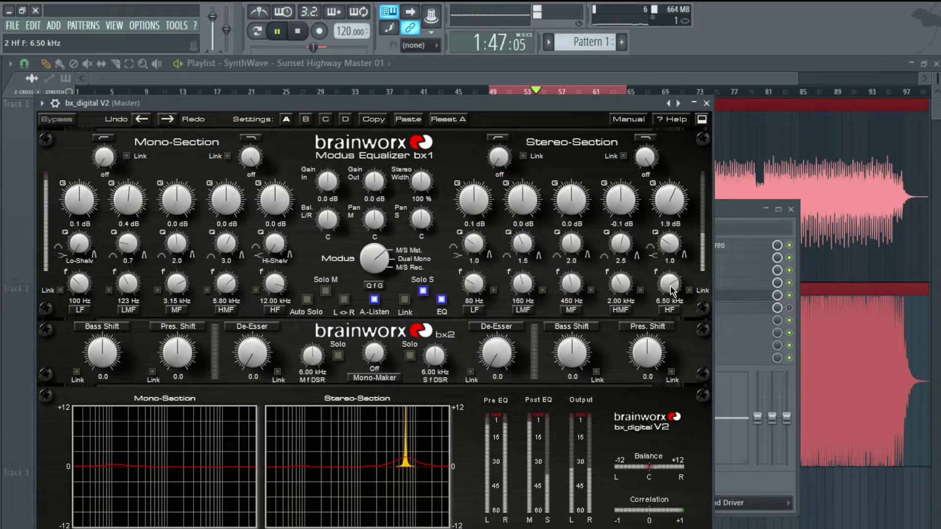
# Set the mono section's LMF frequency to 128 Hz in bx_digital V2, then close the plugin and stop playback
pyautogui.click(132, 285)
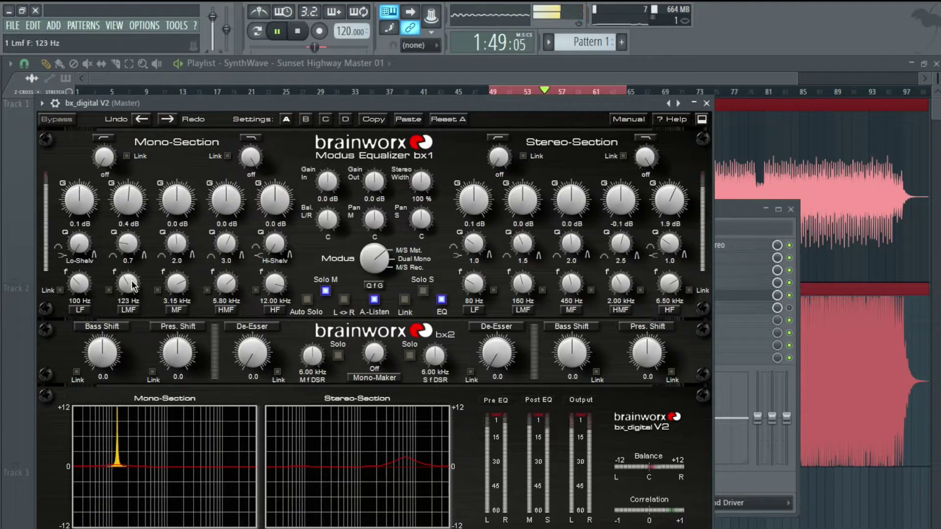
pyautogui.moveTo(133, 285)
pyautogui.mouseDown()
pyautogui.moveTo(127, 245)
pyautogui.moveTo(134, 285)
pyautogui.mouseUp()
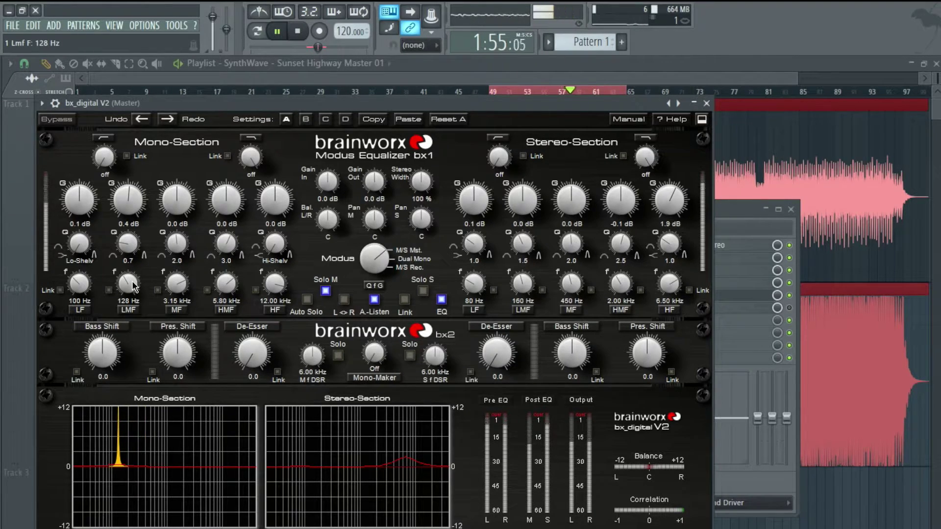
pyautogui.click(706, 102)
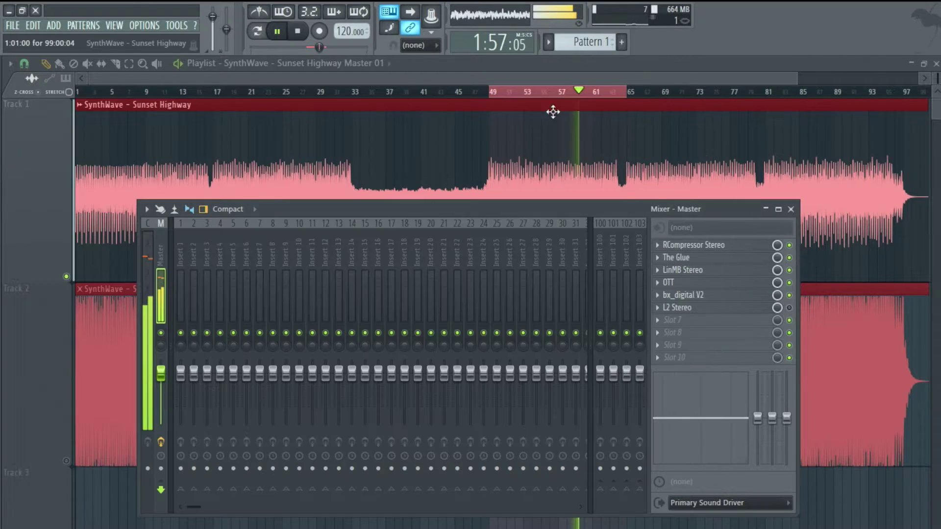
pyautogui.click(299, 32)
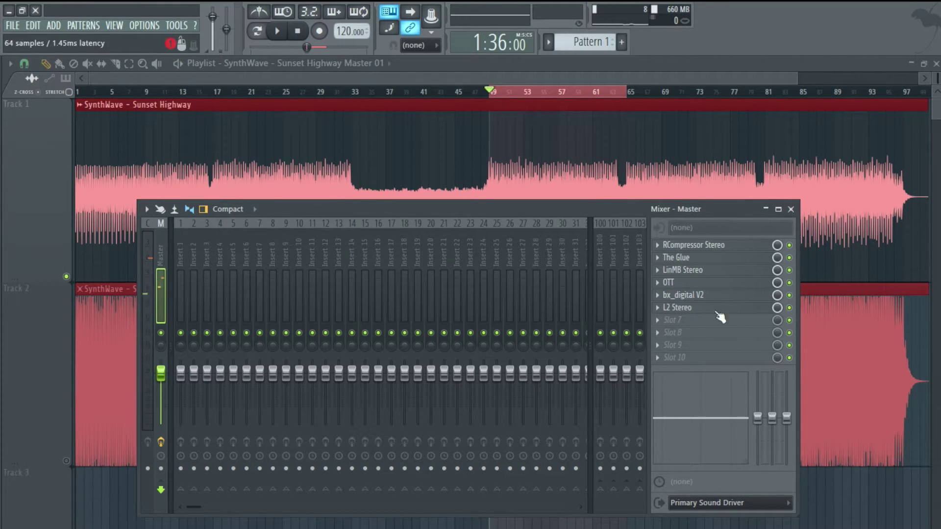
# Open L2 Stereo on the master, compare the selected range with it off and on, and close the plugin and stop playback
pyautogui.click(687, 309)
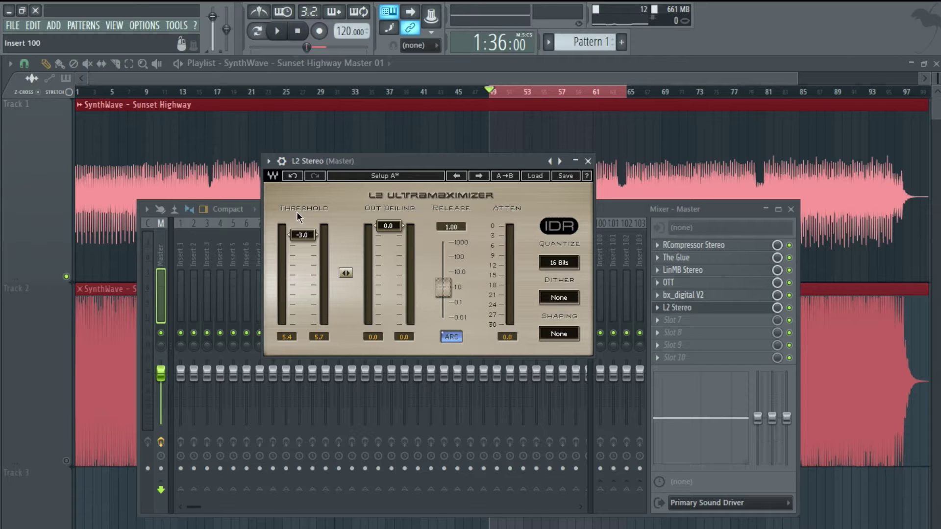
pyautogui.moveTo(304, 242)
pyautogui.mouseDown()
pyautogui.moveTo(304, 250)
pyautogui.moveTo(304, 242)
pyautogui.mouseUp()
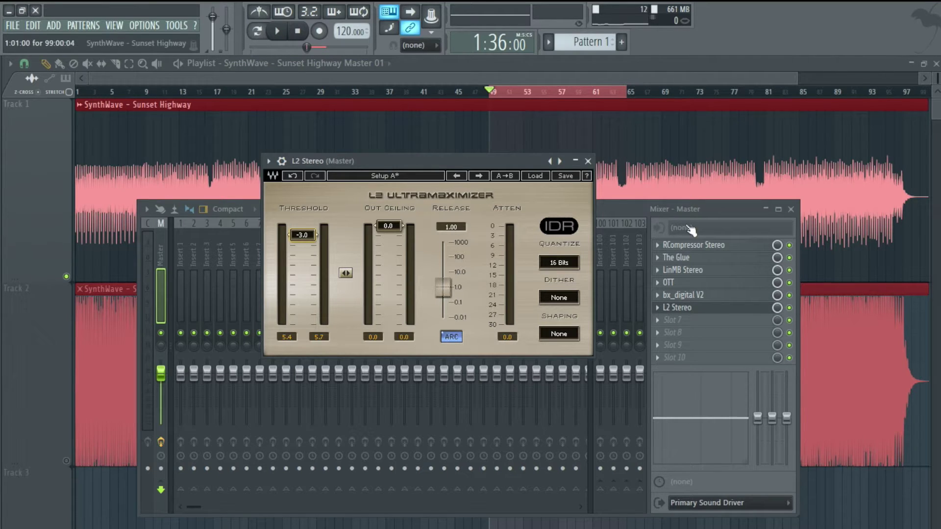
pyautogui.click(789, 308)
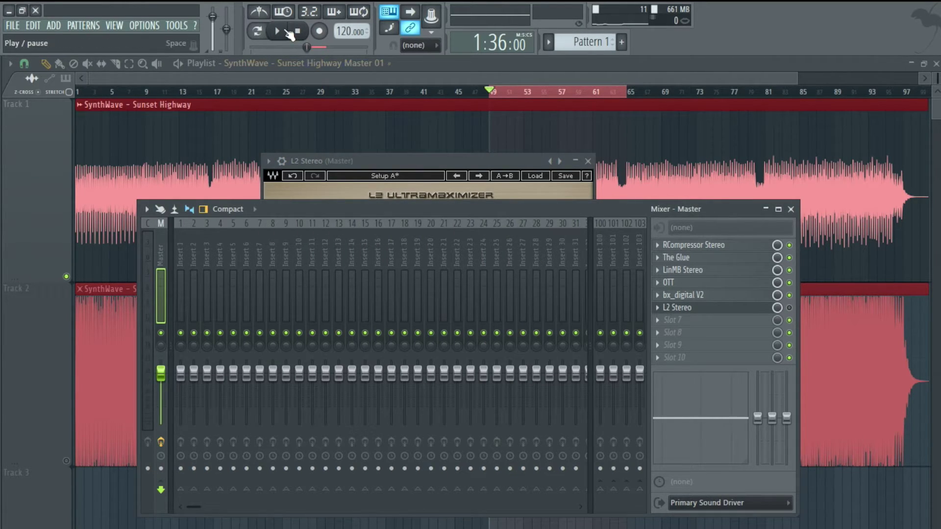
pyautogui.click(289, 31)
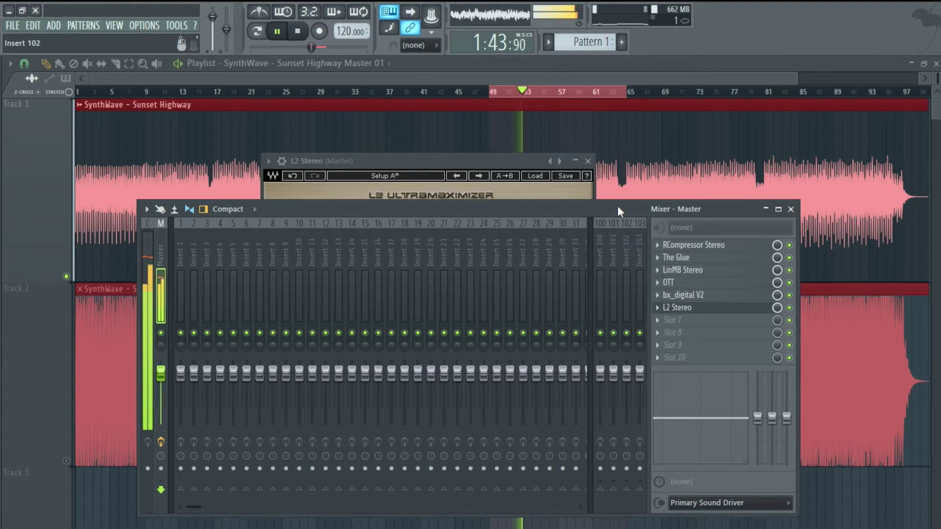
pyautogui.click(588, 161)
pyautogui.moveTo(595, 206); pyautogui.dragTo(591, 149)
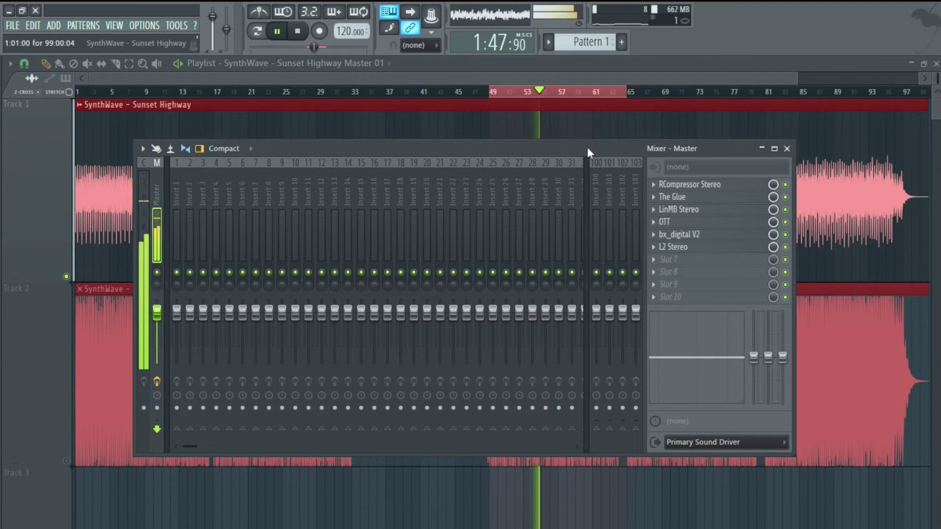
pyautogui.click(299, 33)
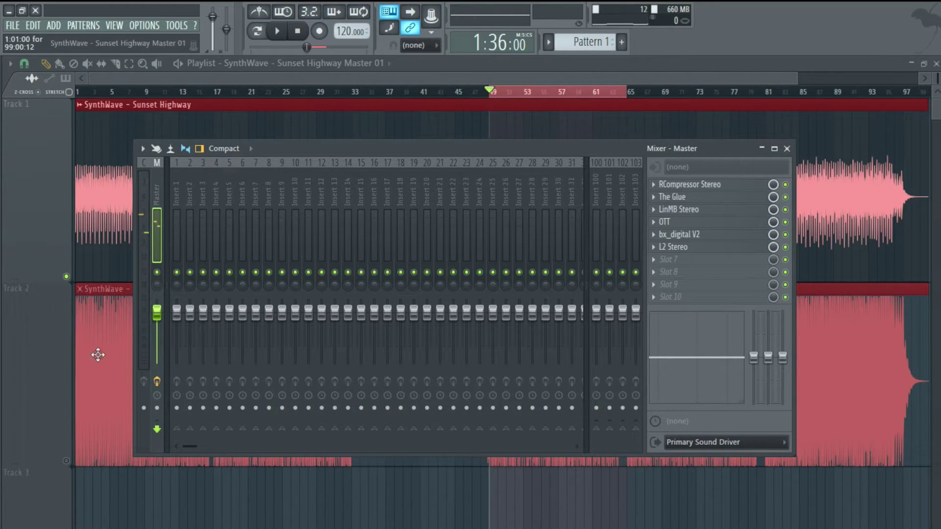
# Turn off the master's effect slots in the mixer, close the mixer, and solo Track 2 in the playlist
pyautogui.click(116, 368)
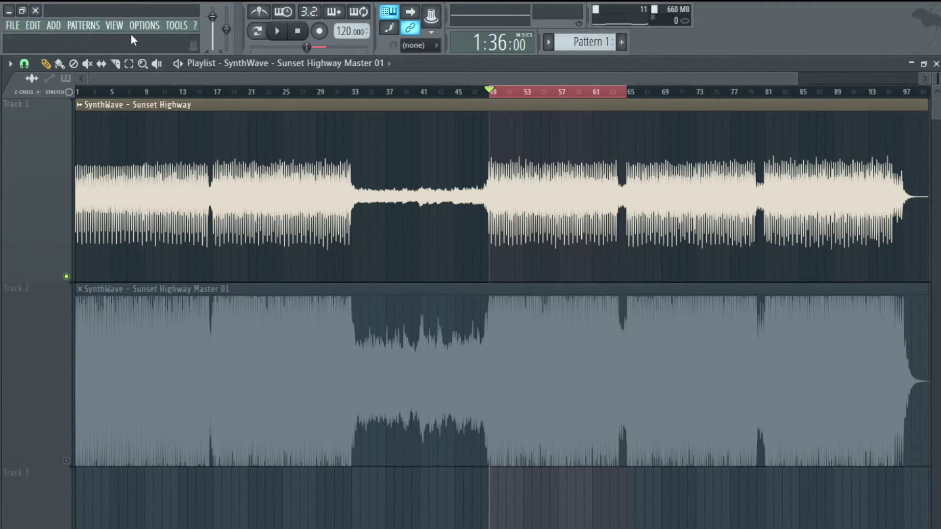
pyautogui.click(115, 26)
pyautogui.click(129, 90)
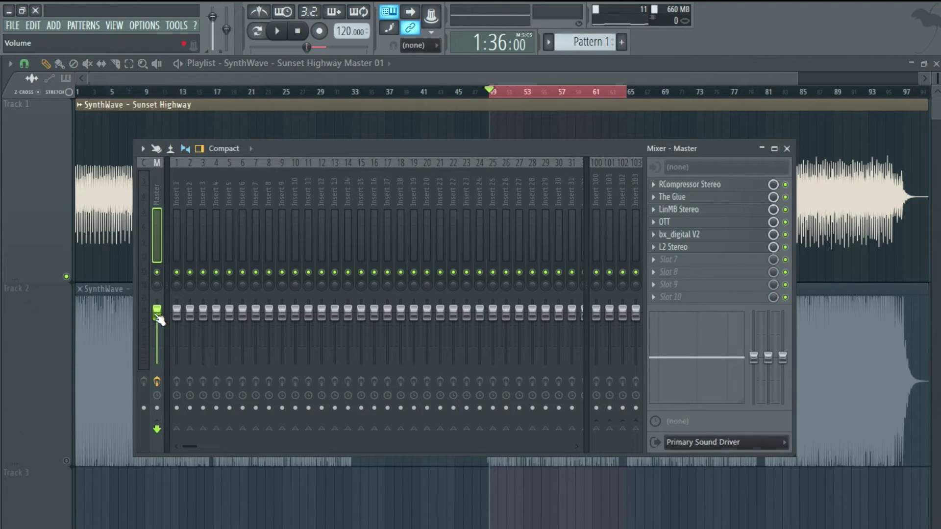
pyautogui.click(787, 148)
pyautogui.click(151, 381)
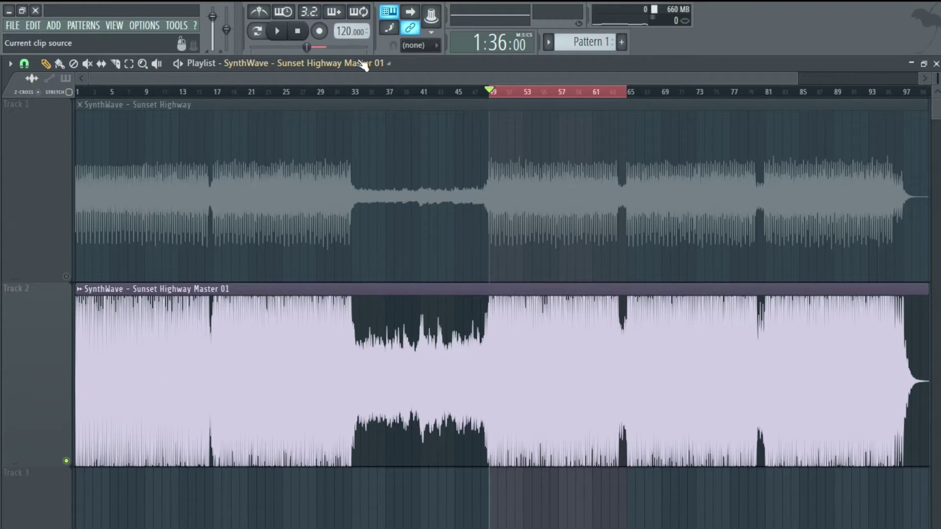
# Play the selected range while soloing Track 1 and Track 2 in turn to compare them, and stop playback
pyautogui.click(274, 32)
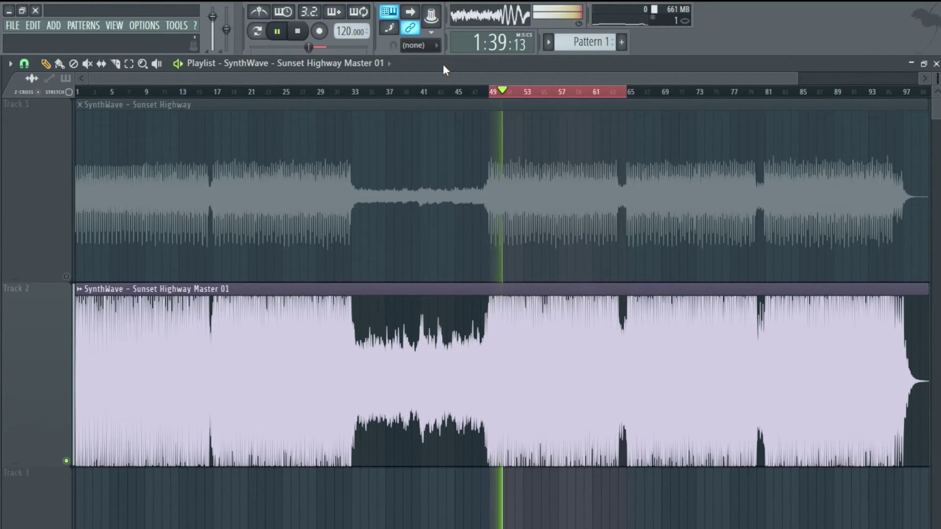
pyautogui.rightClick(66, 277)
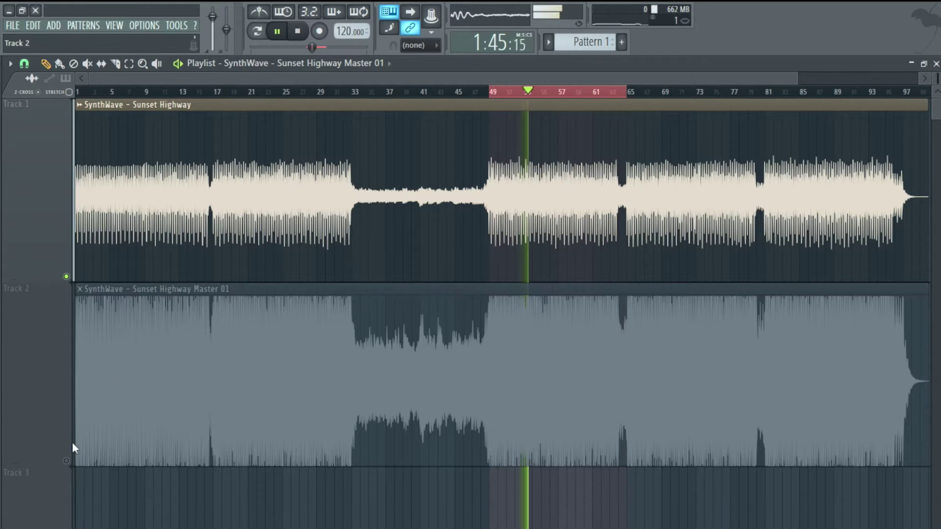
pyautogui.rightClick(66, 462)
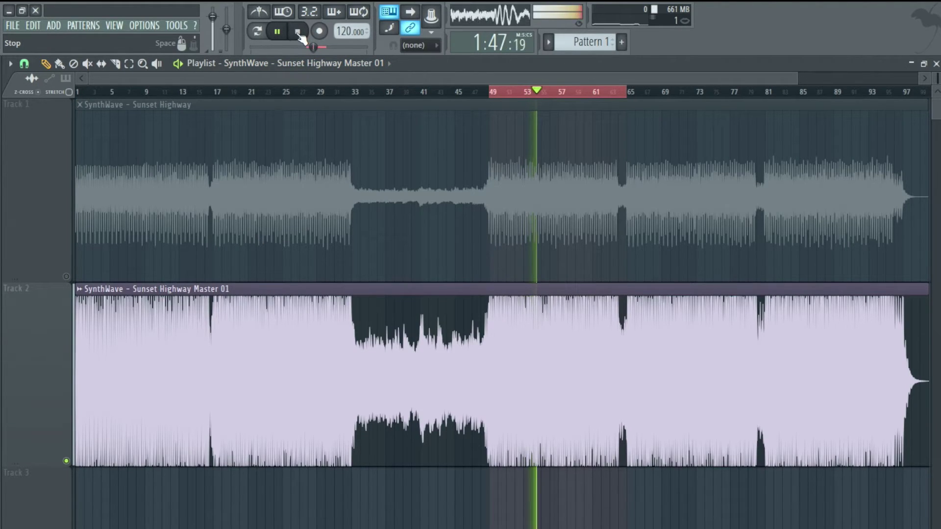
pyautogui.press('space')
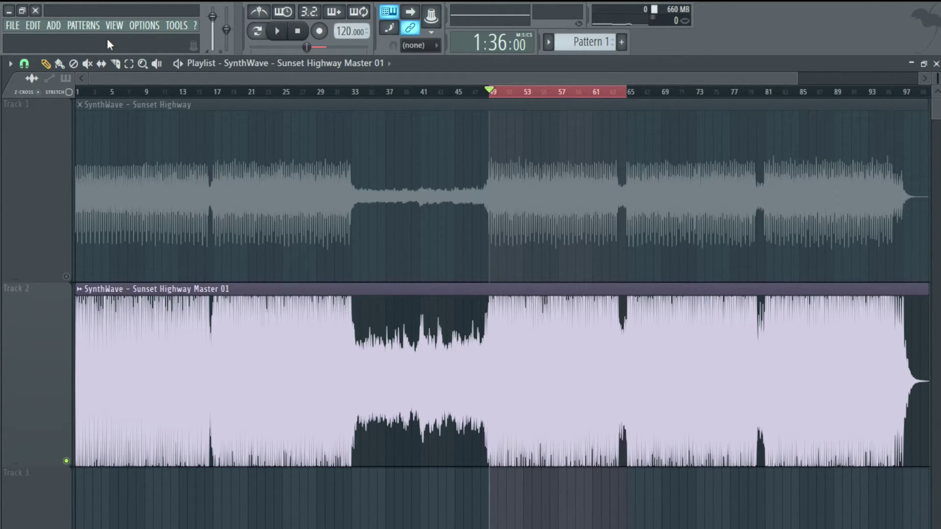
# Route the SynthWave - Sunset Highway Master 01 clip to mixer track 1 in its channel settings, and close them
pyautogui.click(113, 26)
pyautogui.click(126, 89)
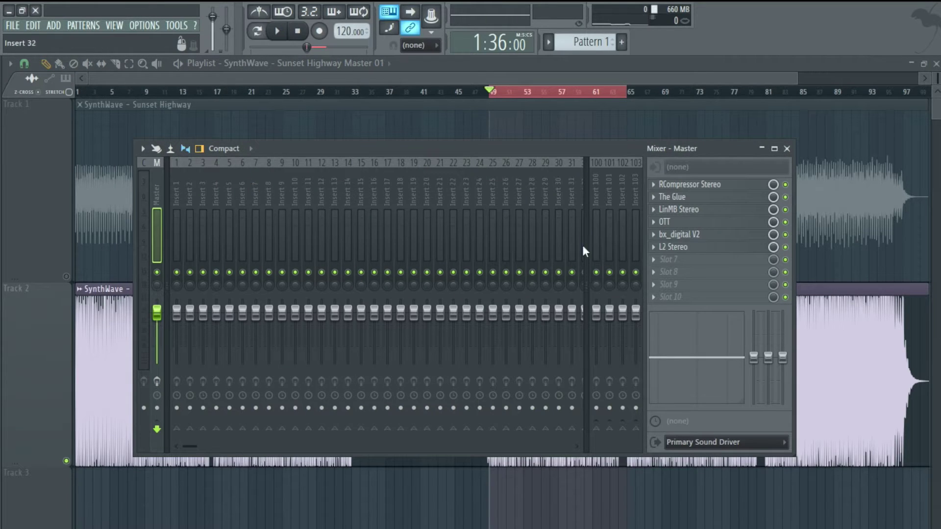
pyautogui.doubleClick(848, 308)
pyautogui.moveTo(380, 161); pyautogui.dragTo(380, 155)
pyautogui.click(390, 143)
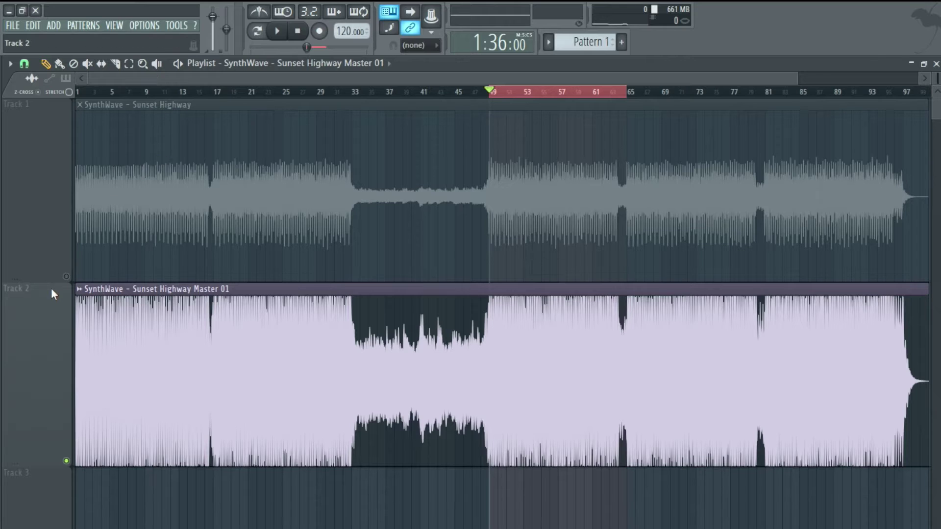
# Solo Track 1 and play the selected range with the master selected in the mixer to check its level, and stop playback
pyautogui.rightClick(66, 277)
pyautogui.click(117, 24)
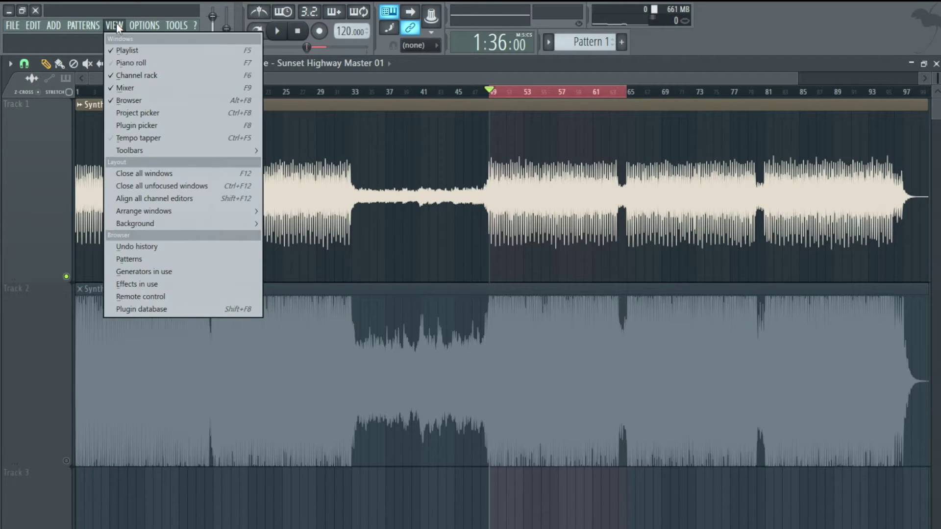
pyautogui.click(122, 90)
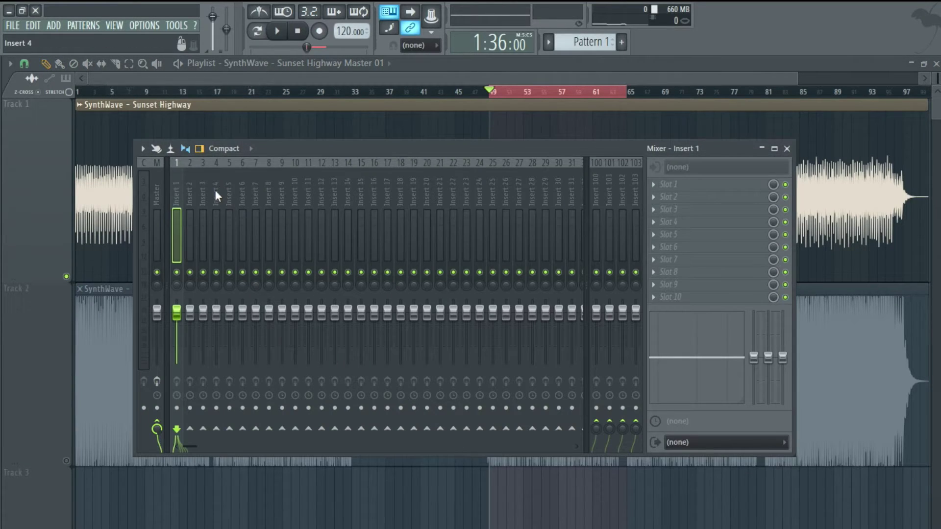
pyautogui.click(156, 188)
pyautogui.click(277, 31)
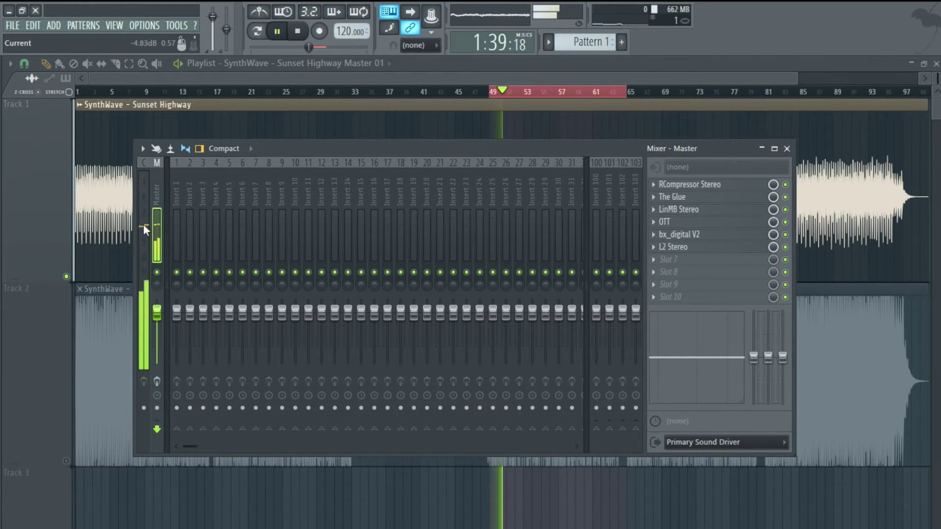
pyautogui.click(297, 32)
# Check the channel settings of the SynthWave - Sunset Highway Master 01 clip, solo Track 2, and play the range with the mixer open
pyautogui.doubleClick(103, 312)
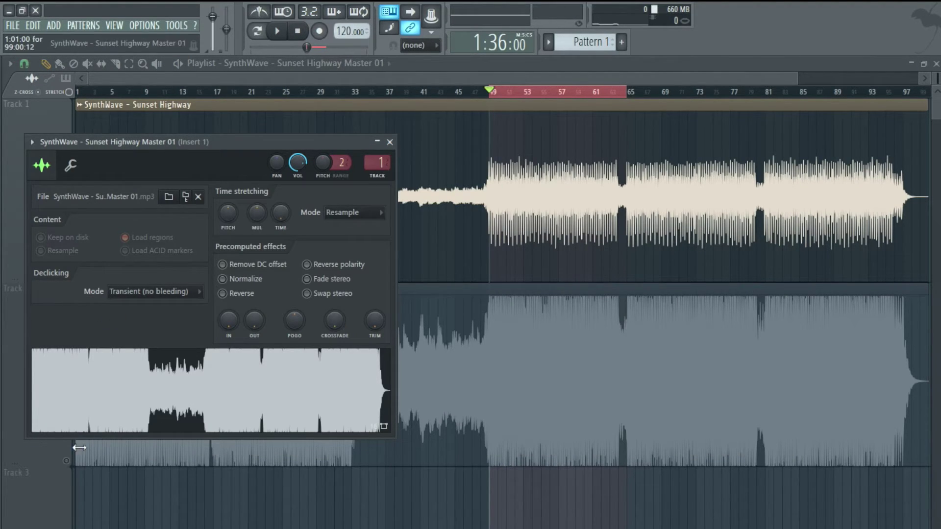
pyautogui.rightClick(67, 464)
pyautogui.click(114, 25)
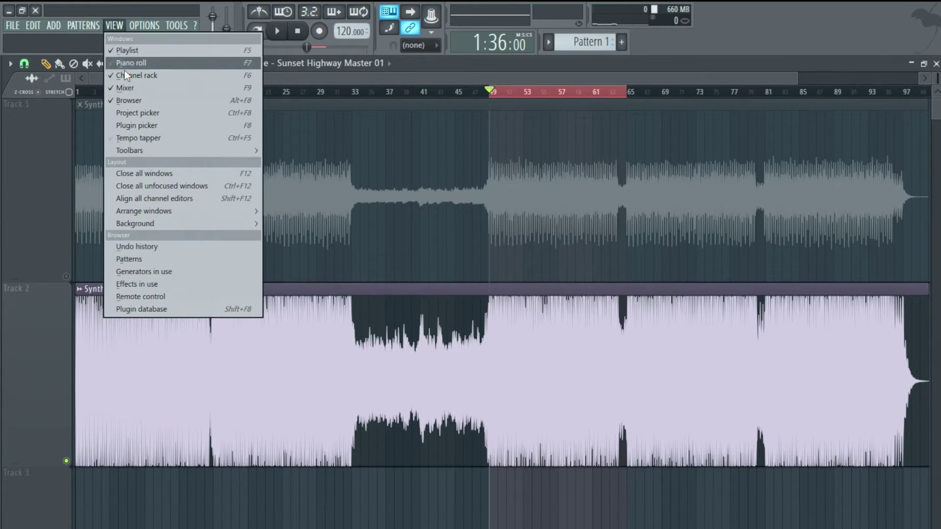
pyautogui.click(129, 85)
pyautogui.press('space')
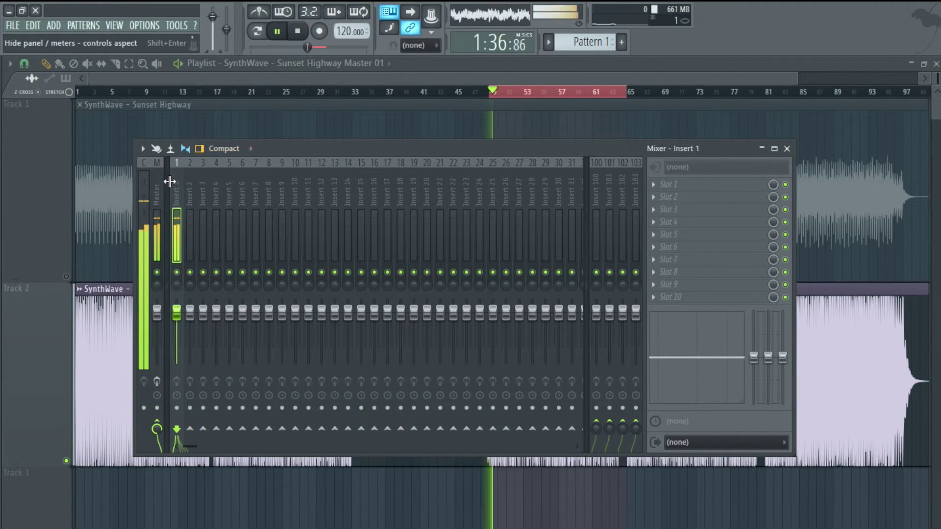
# Lower the Insert 1 fader to about -4.9 dB during playback, close the mixer, and stop playback
pyautogui.moveTo(176, 312); pyautogui.dragTo(176, 328)
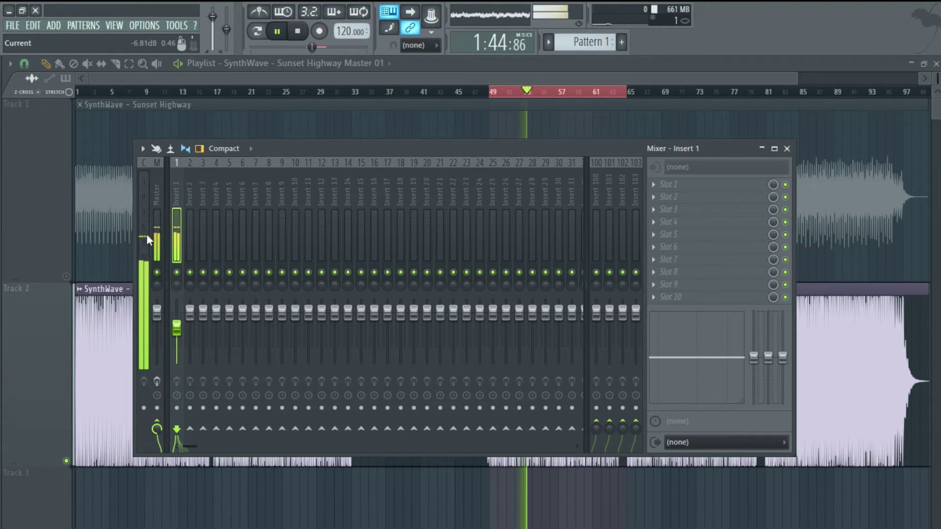
pyautogui.moveTo(178, 329); pyautogui.dragTo(177, 326)
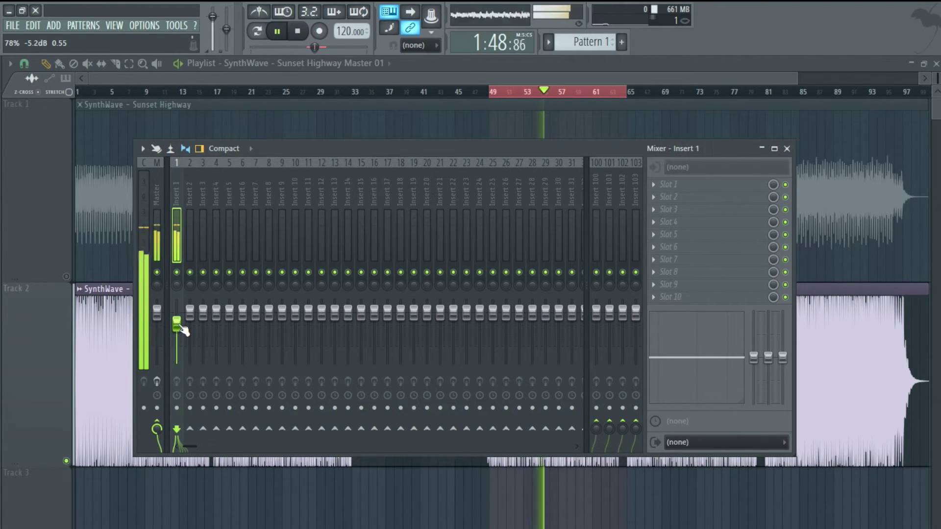
pyautogui.click(783, 149)
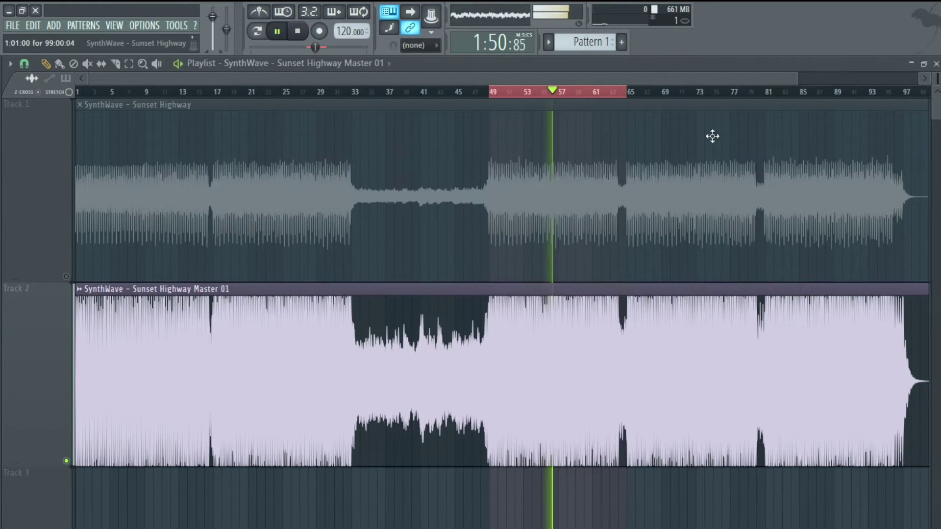
pyautogui.press('space')
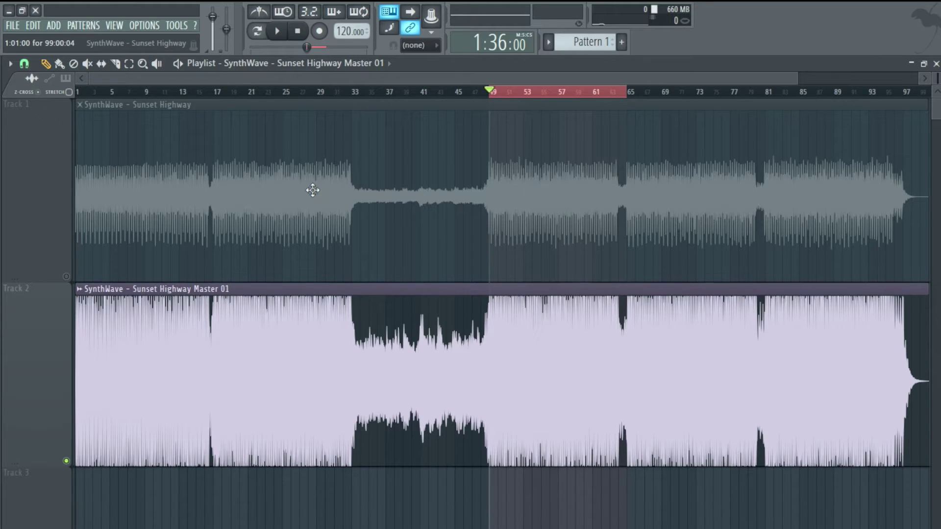
# Play the selected range while soloing Track 1 and Track 2 alternately to compare them at matched levels, ending on Track 2, and stop playback
pyautogui.click(231, 119)
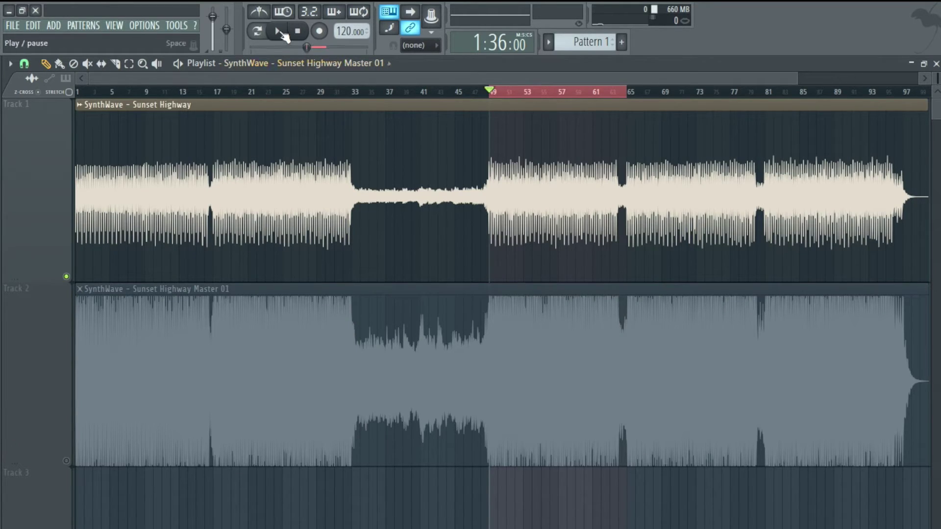
pyautogui.click(279, 32)
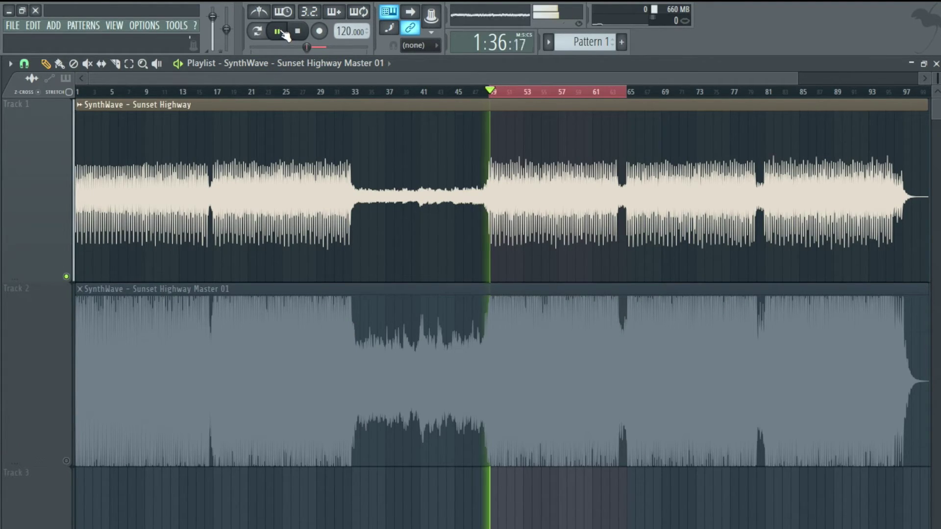
pyautogui.rightClick(67, 461)
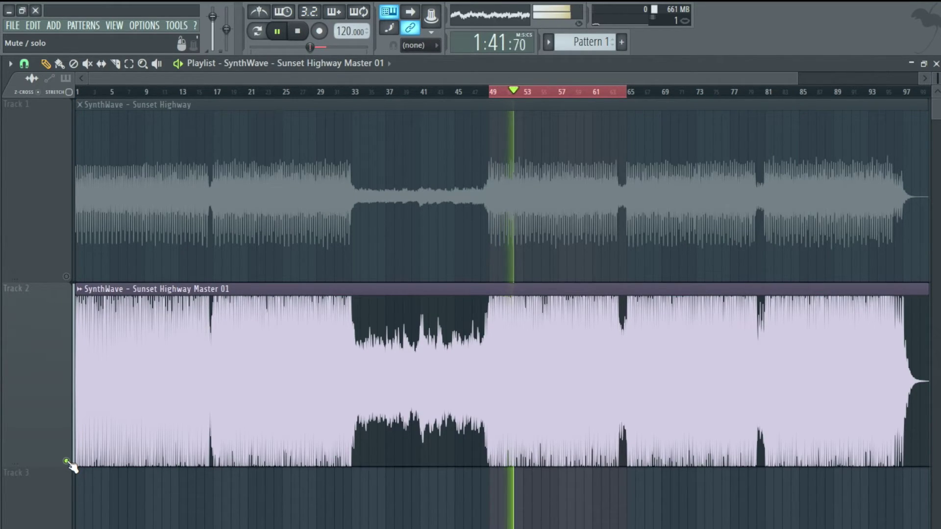
pyautogui.rightClick(67, 278)
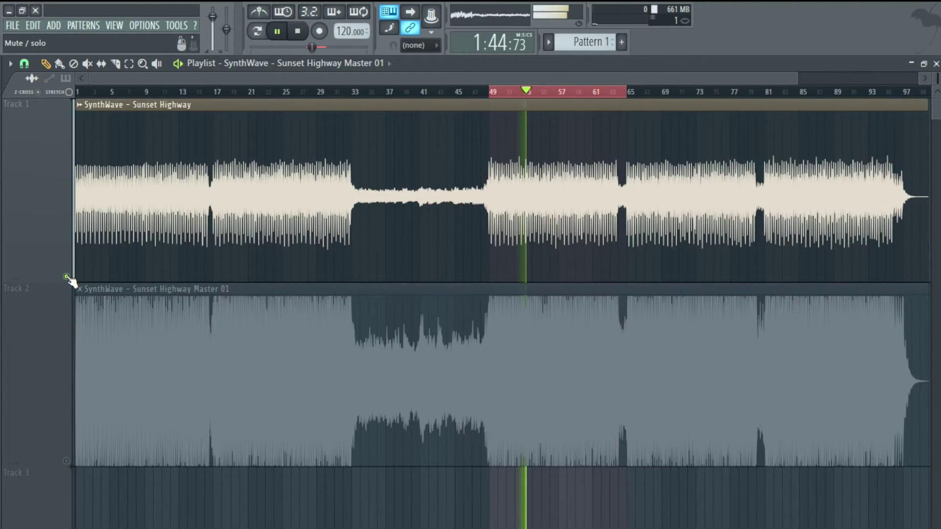
pyautogui.rightClick(67, 461)
pyautogui.press('space')
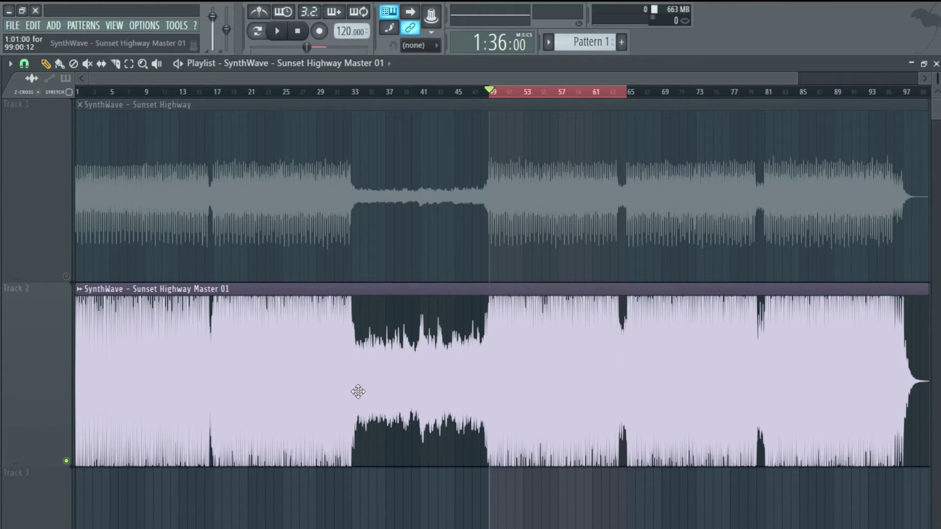
# Solo Track 1, play the selected range briefly, and inspect the Insert 1 level in the mixer before closing it
pyautogui.click(67, 277)
pyautogui.click(277, 32)
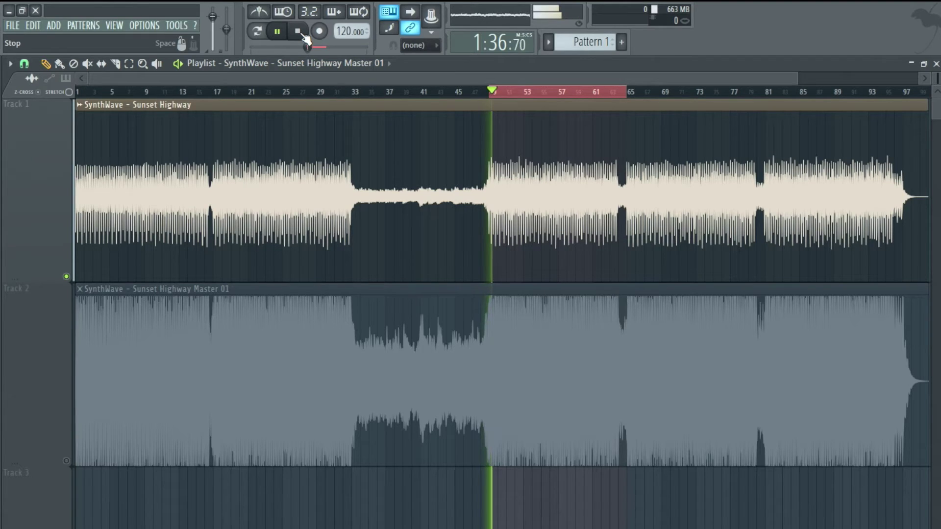
pyautogui.click(299, 32)
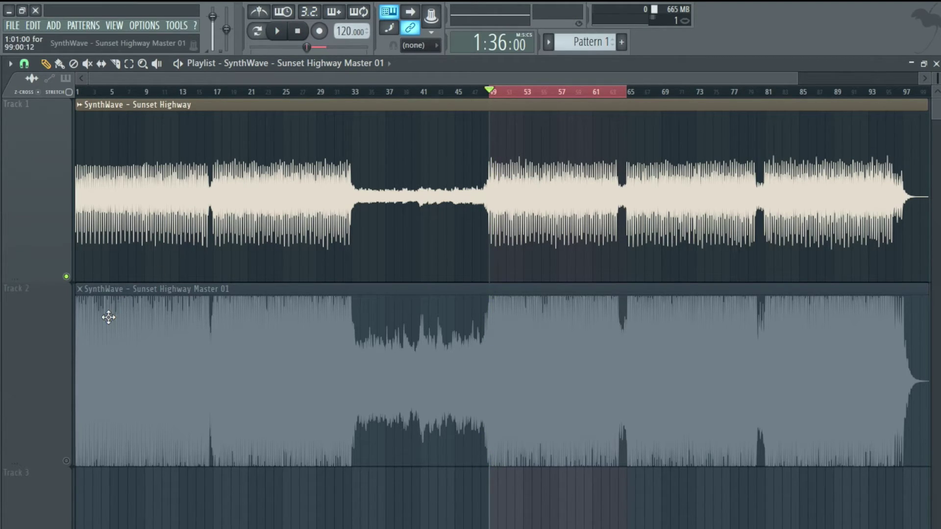
pyautogui.click(122, 27)
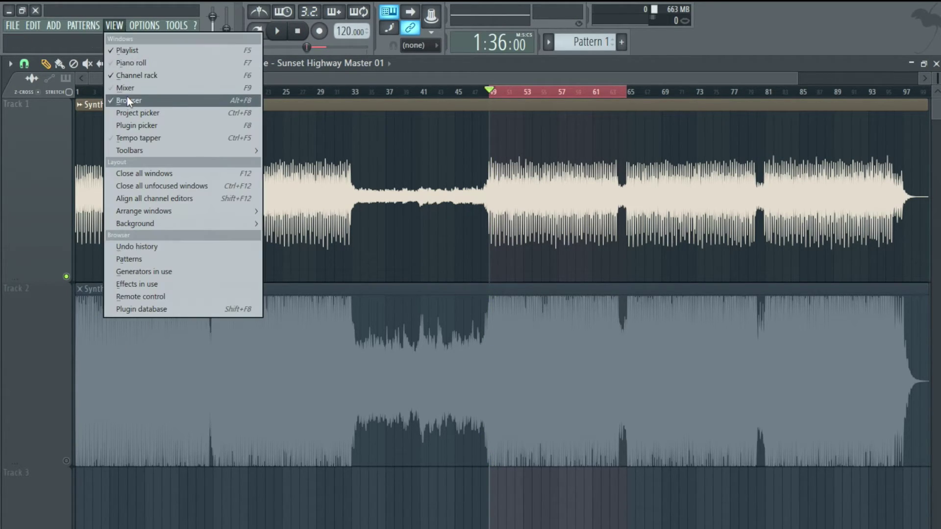
pyautogui.click(131, 87)
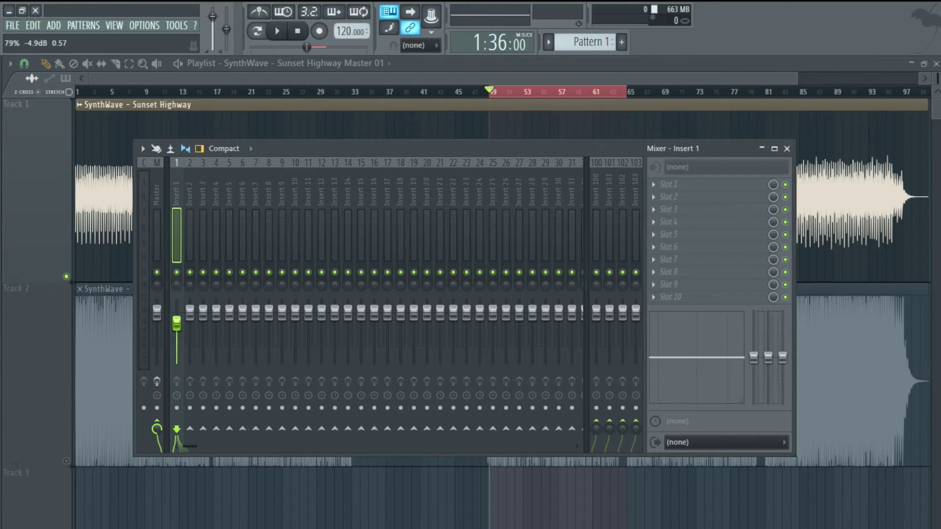
pyautogui.click(788, 148)
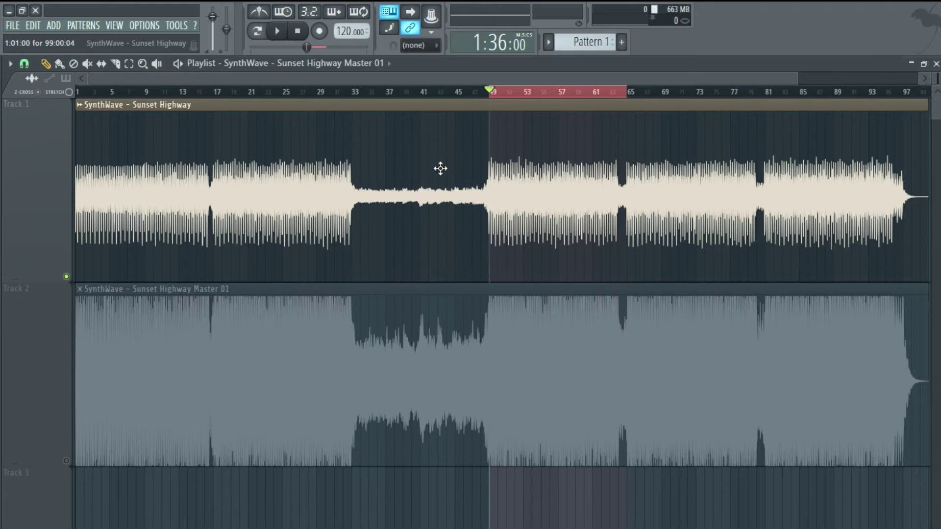
# Route the SynthWave - Sunset Highway clip to mixer track 2 and delete the Master 01 clip from Track 2
pyautogui.doubleClick(441, 169)
pyautogui.moveTo(413, 195); pyautogui.dragTo(413, 189)
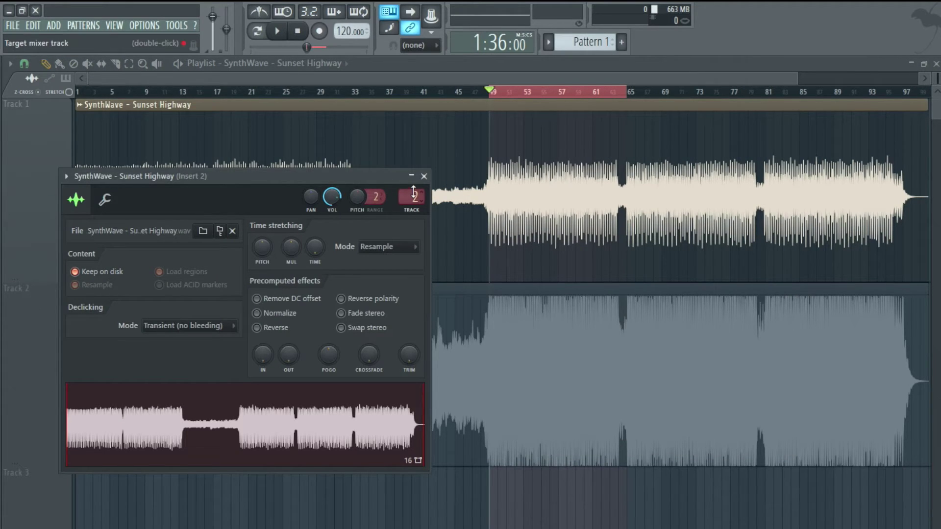
pyautogui.click(424, 176)
pyautogui.rightClick(400, 314)
# Load VPS Philta (CM edition) into slot 1 of mixer Insert 2, reposition its window, and close the mixer
pyautogui.click(115, 25)
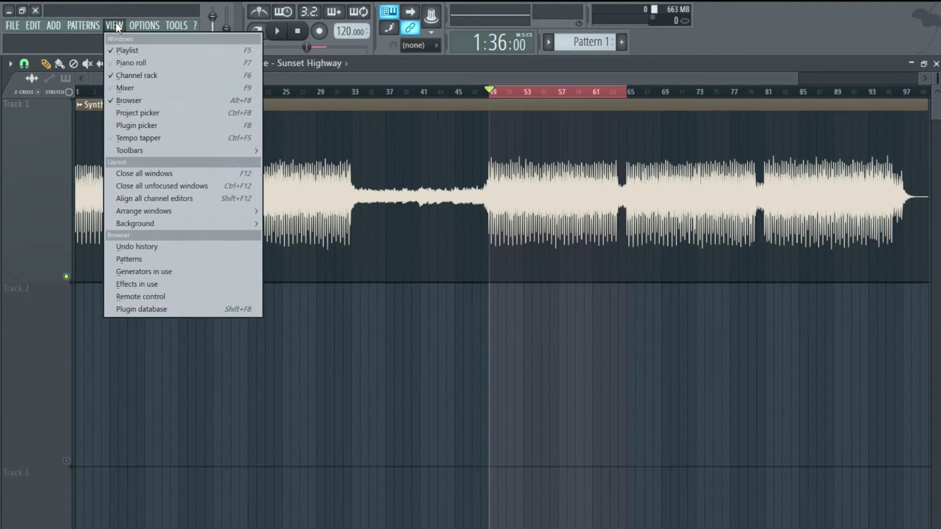
pyautogui.click(128, 86)
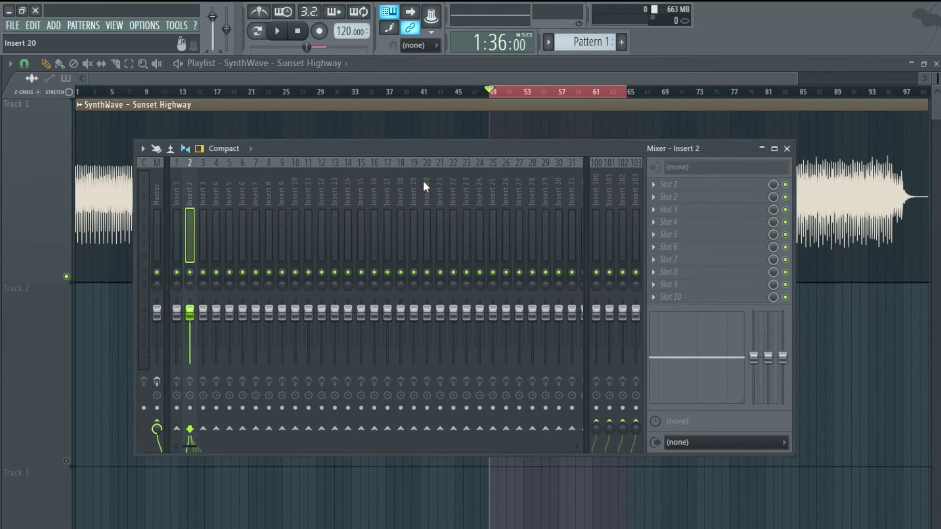
pyautogui.click(656, 184)
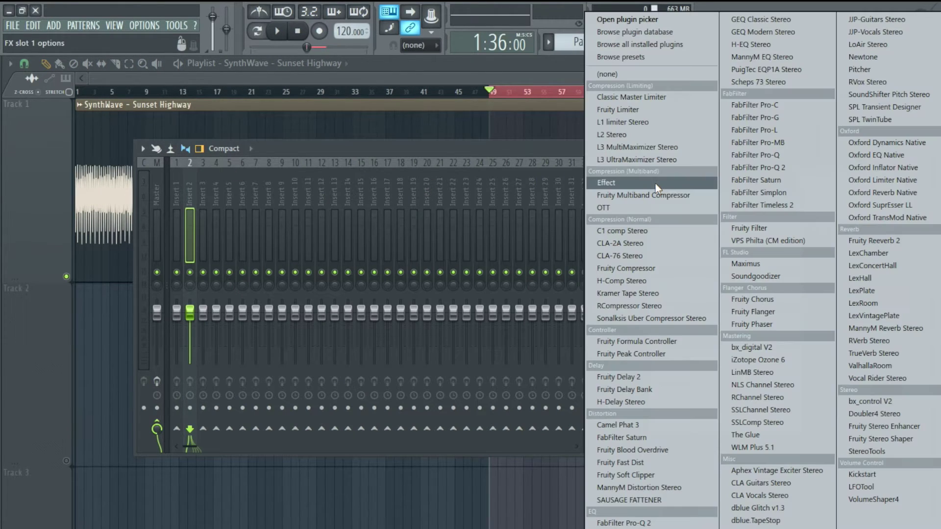
pyautogui.click(797, 241)
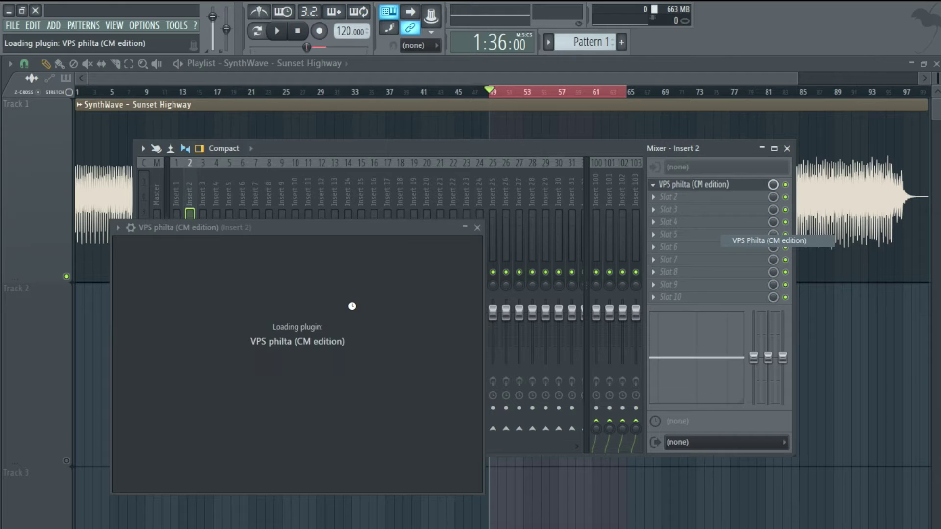
pyautogui.moveTo(289, 227); pyautogui.dragTo(399, 148)
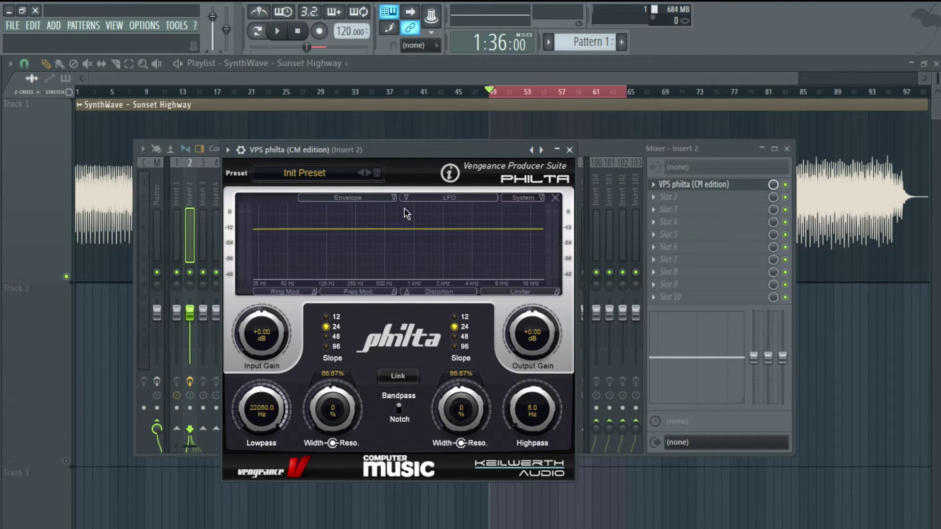
pyautogui.click(791, 149)
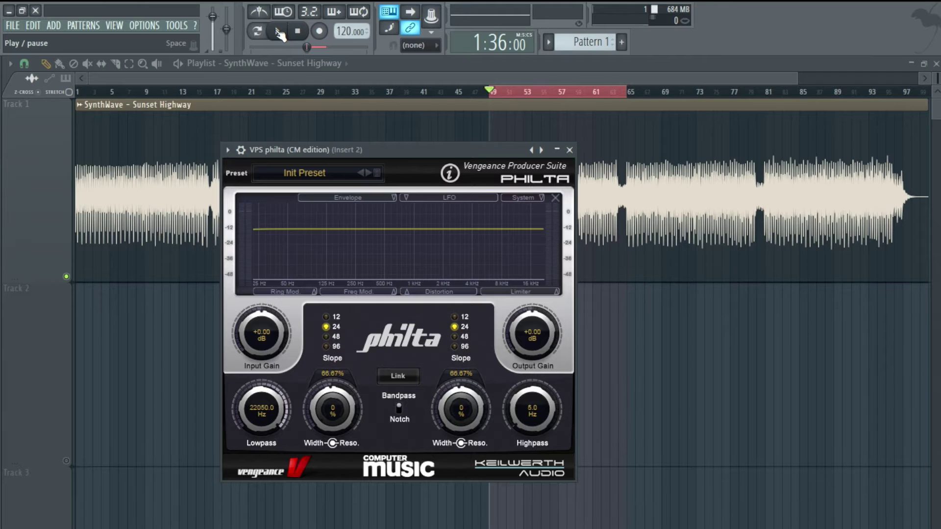
# Start playback, set Philta's highpass slope to 96, and re-enable the master's effect slots in the mixer
pyautogui.click(280, 34)
pyautogui.click(456, 347)
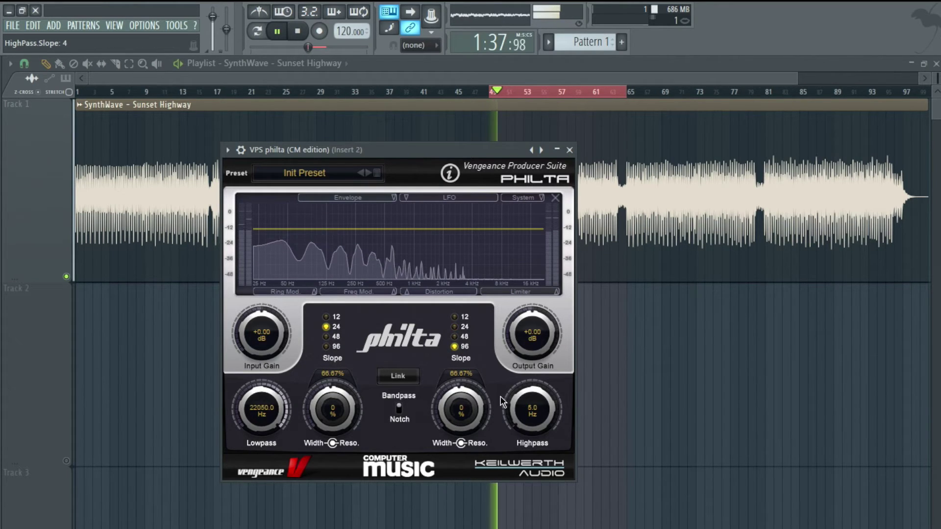
pyautogui.click(120, 27)
pyautogui.click(122, 90)
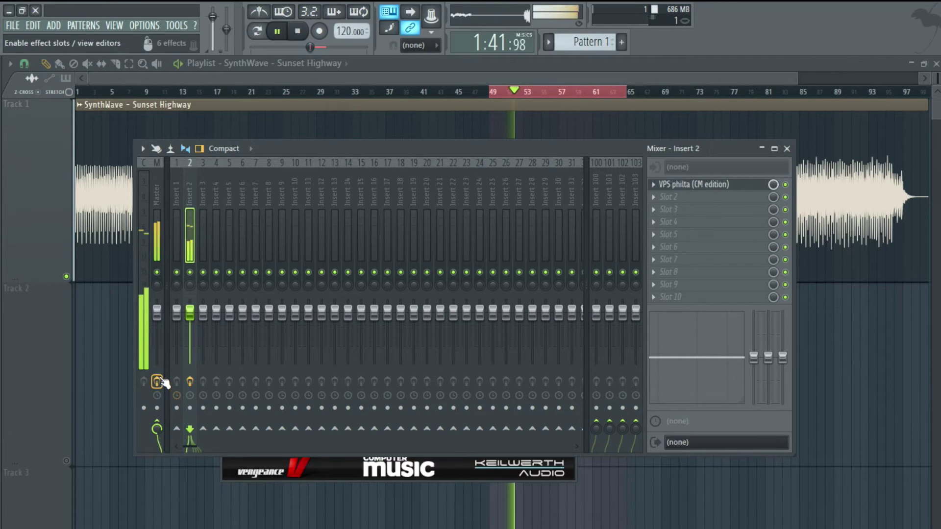
pyautogui.click(788, 148)
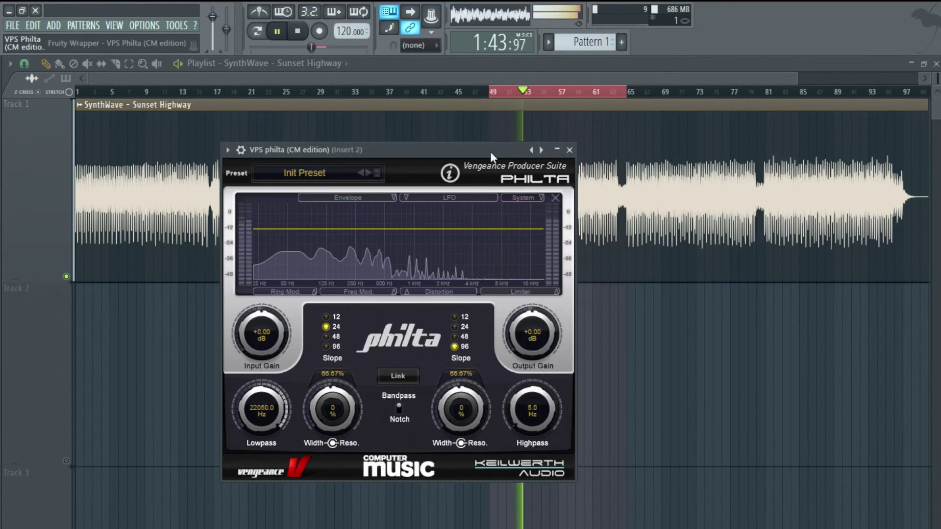
# Audition Philta's highpass sweep ending at 0.0 Hz and a lowpass sweep with slopes 96, 48 and 24, restore lowpass to 22050 Hz, and stop playback
pyautogui.moveTo(532, 412); pyautogui.dragTo(505, 405)
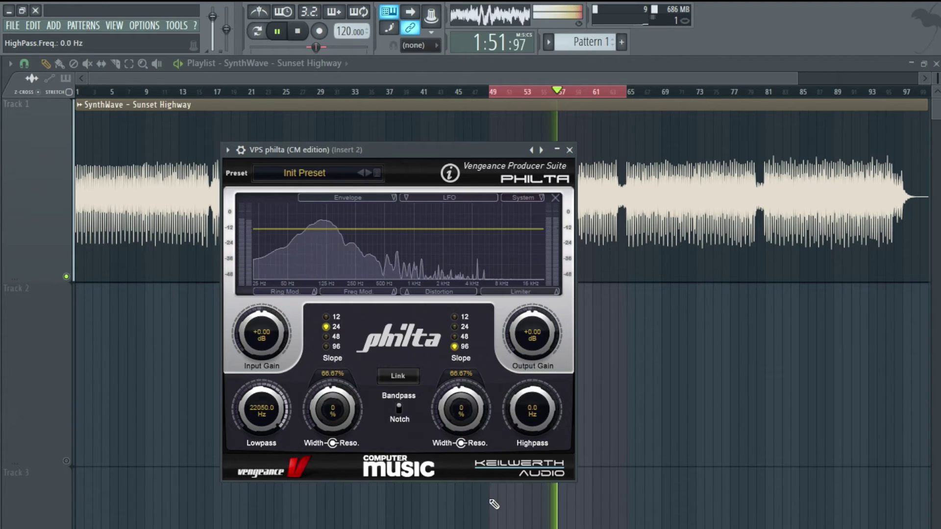
pyautogui.click(326, 346)
pyautogui.moveTo(267, 407); pyautogui.dragTo(261, 504)
pyautogui.click(327, 338)
pyautogui.click(327, 327)
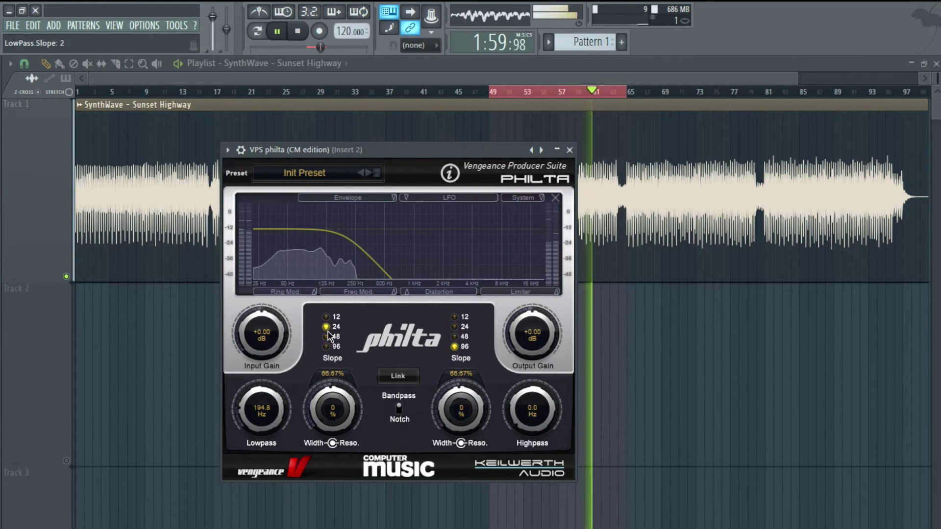
pyautogui.moveTo(256, 418); pyautogui.dragTo(255, 298)
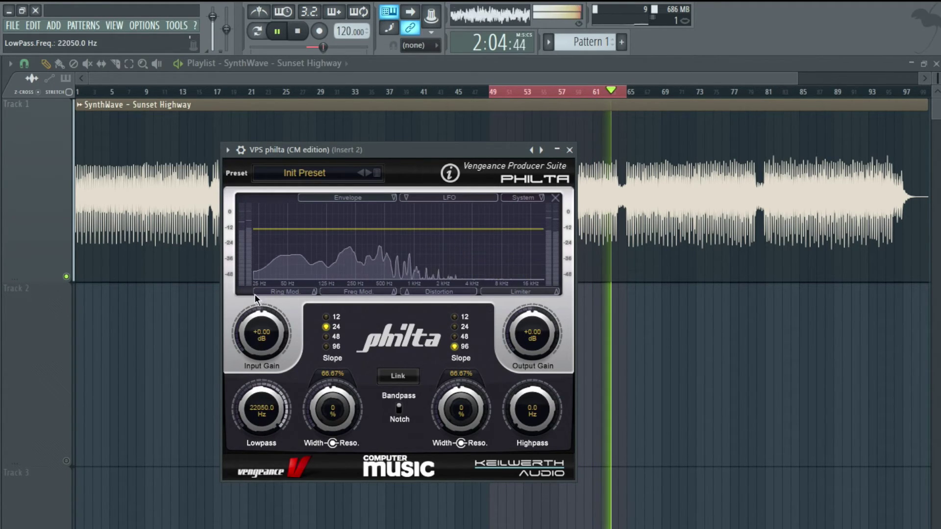
pyautogui.click(298, 33)
# Disable VPS Philta on Insert 2, load dblue.TapeStop into slot 2, and close the mixer
pyautogui.click(114, 25)
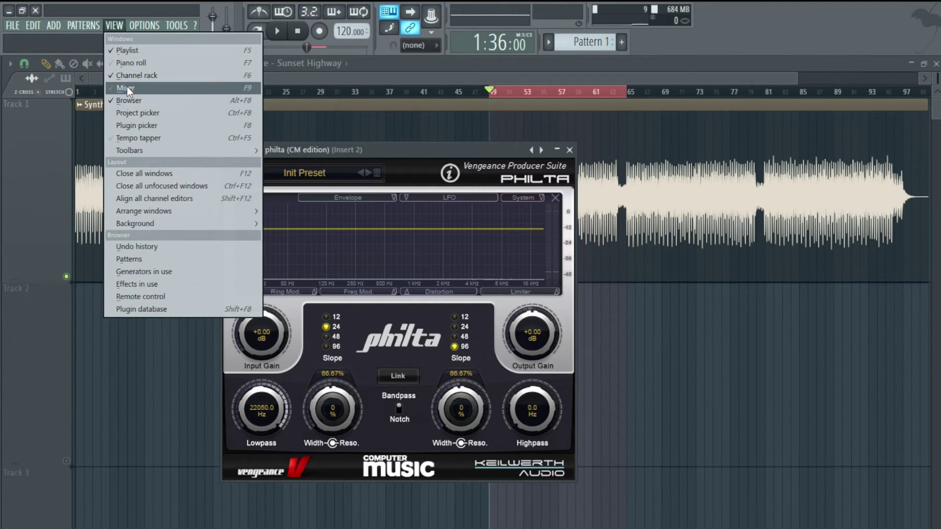
pyautogui.click(129, 90)
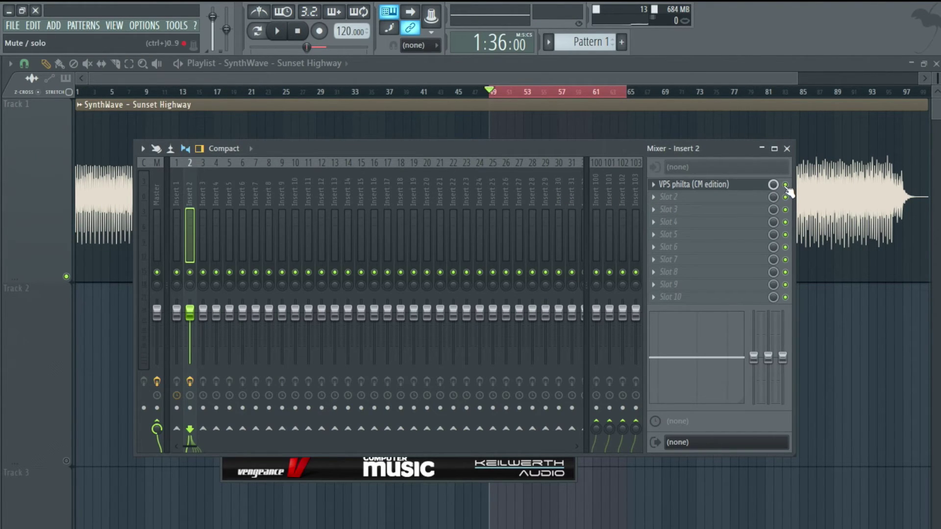
pyautogui.click(645, 196)
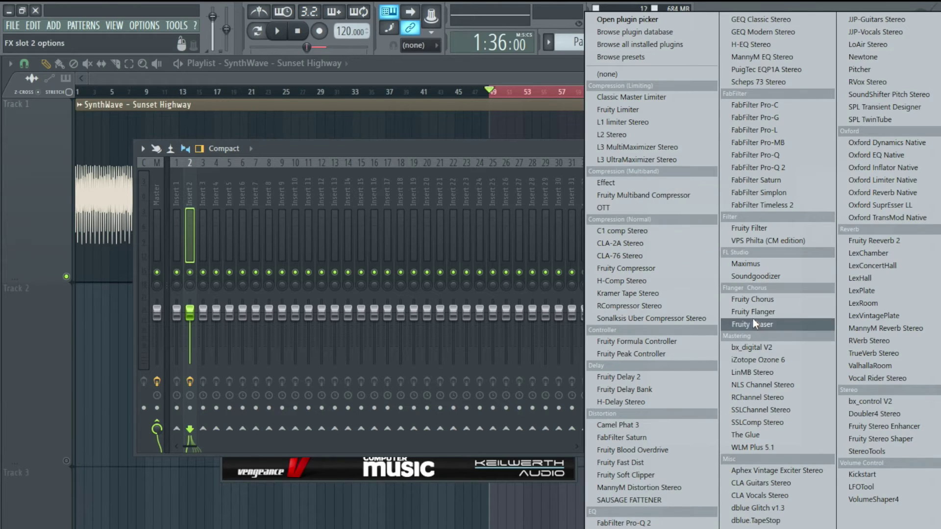
pyautogui.click(776, 522)
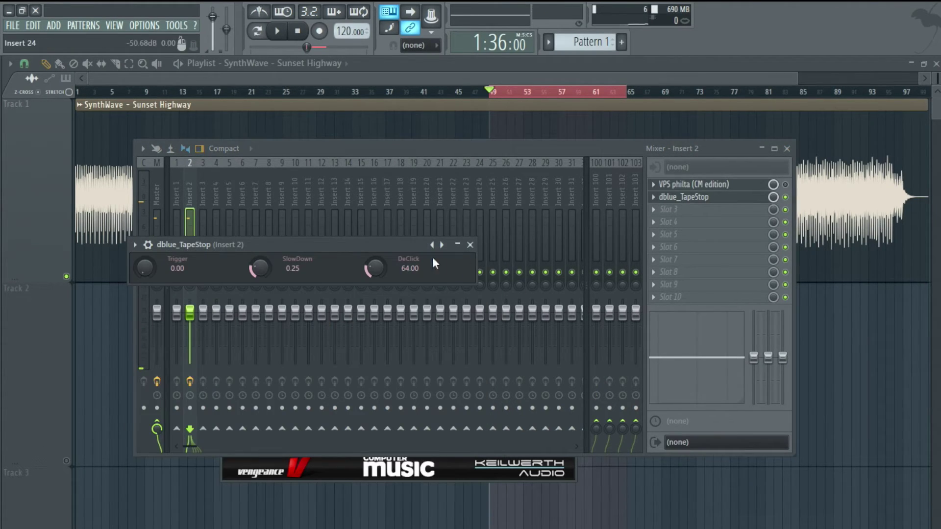
pyautogui.click(787, 149)
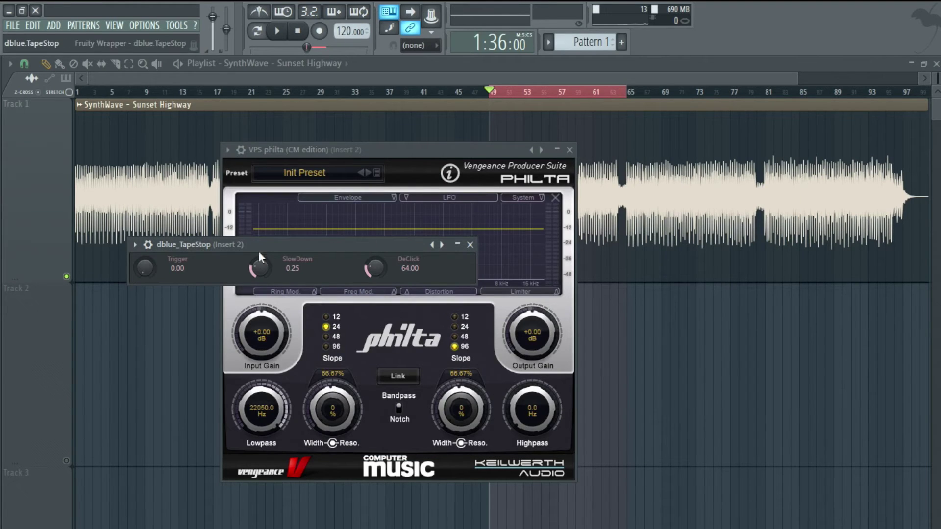
# Create an automation clip for the Trigger control of dblue_TapeStop and close the TapeStop and Philta windows
pyautogui.rightClick(143, 273)
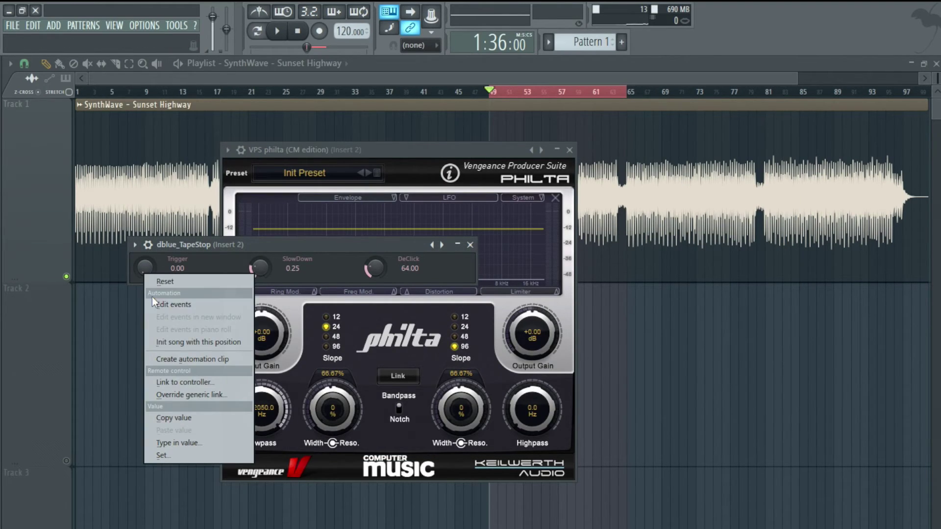
pyautogui.click(173, 359)
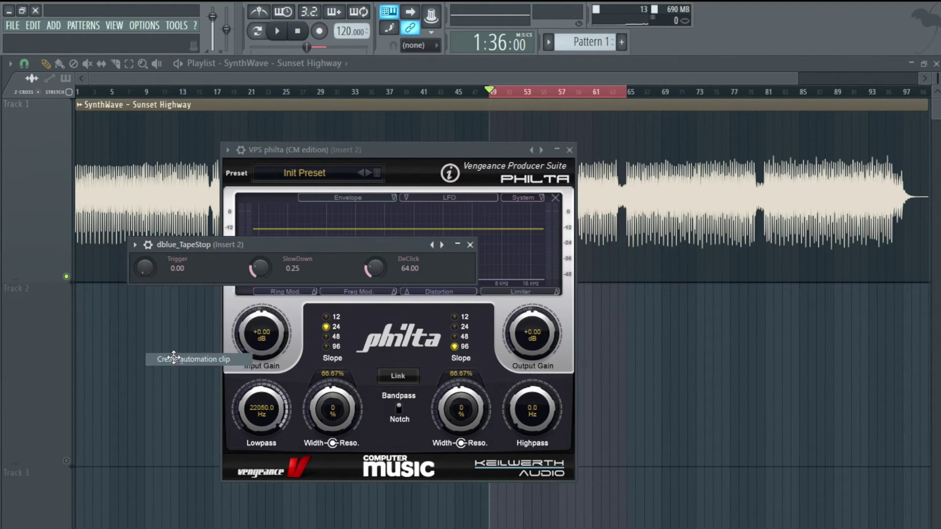
pyautogui.click(471, 246)
pyautogui.click(570, 149)
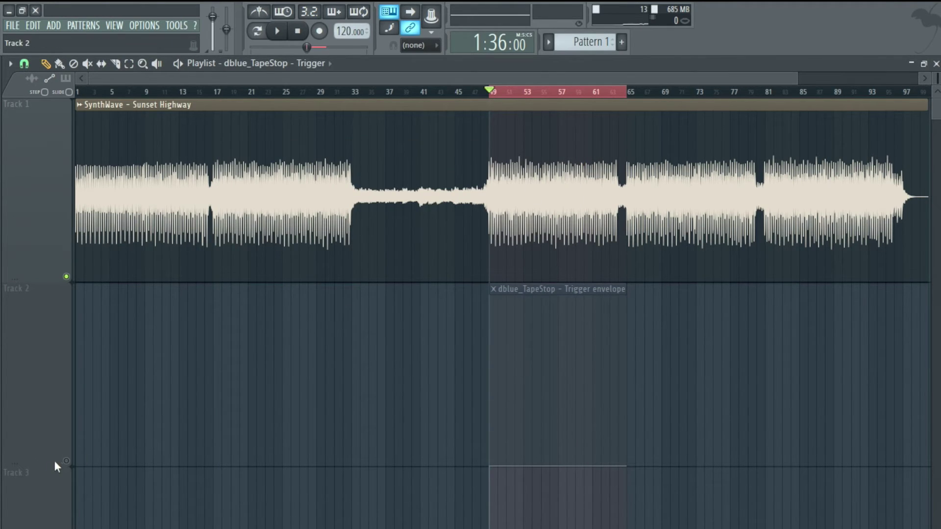
# Unmute Track 2 and move the TapeStop Trigger automation clip earlier so it spans bars 33 to 49
pyautogui.scroll(2, 361, 371)
pyautogui.click(67, 460)
pyautogui.scroll(4, 532, 322)
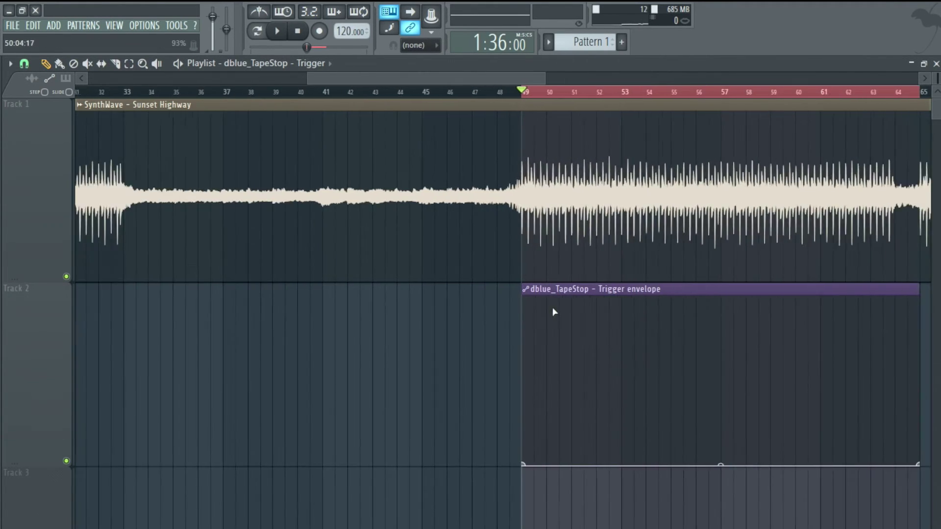
pyautogui.moveTo(556, 293); pyautogui.dragTo(81, 293)
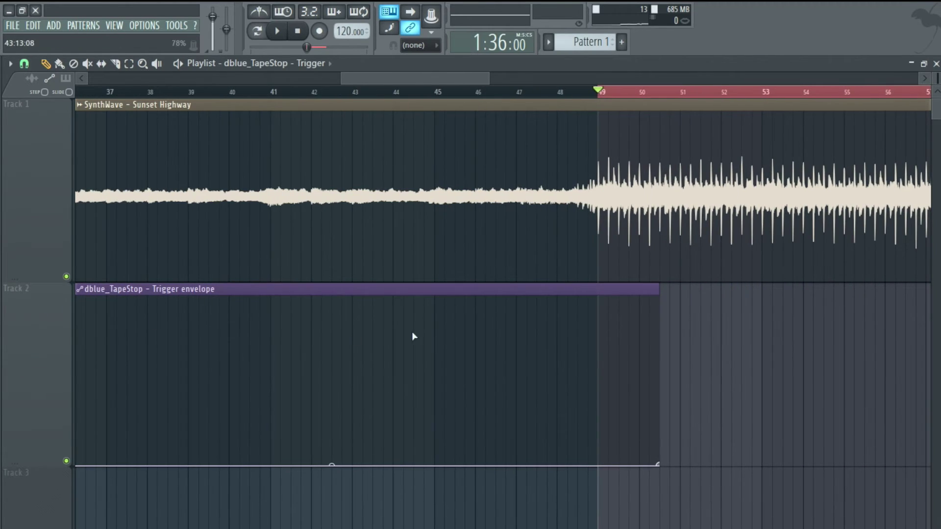
pyautogui.moveTo(604, 290); pyautogui.dragTo(544, 281)
# Select a playback loop from about bar 45.5 to just past bar 50 and start playback
pyautogui.click(455, 92)
pyautogui.moveTo(470, 95); pyautogui.dragTo(651, 96)
pyautogui.press('space')
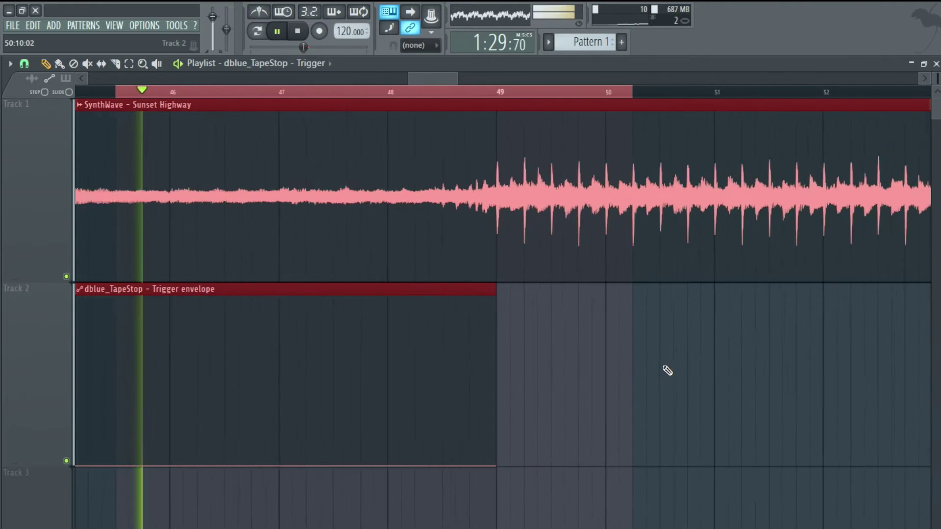
# Shape the Trigger envelope with a zero point at 48:13:00 and a 100% point at 48:15:00, bowing both adjoining segments upward
pyautogui.rightClick(408, 461)
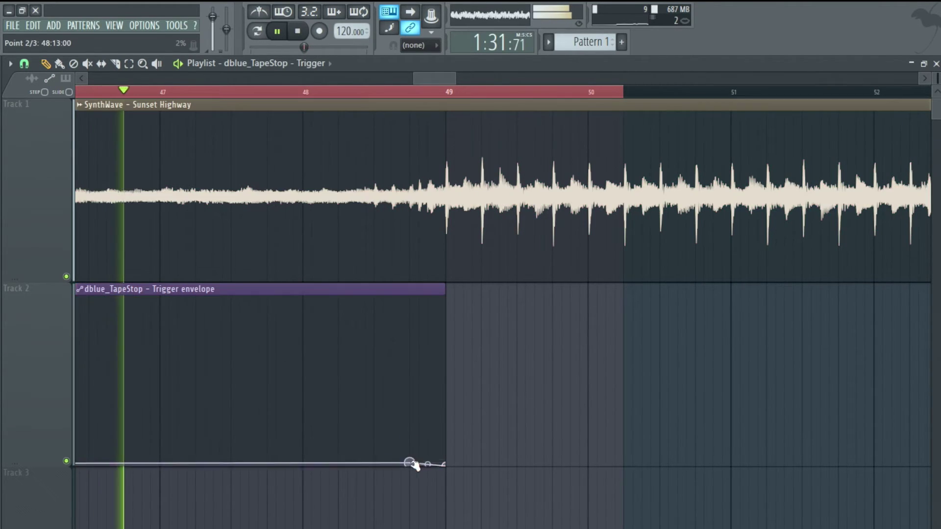
pyautogui.scroll(3, 413, 469)
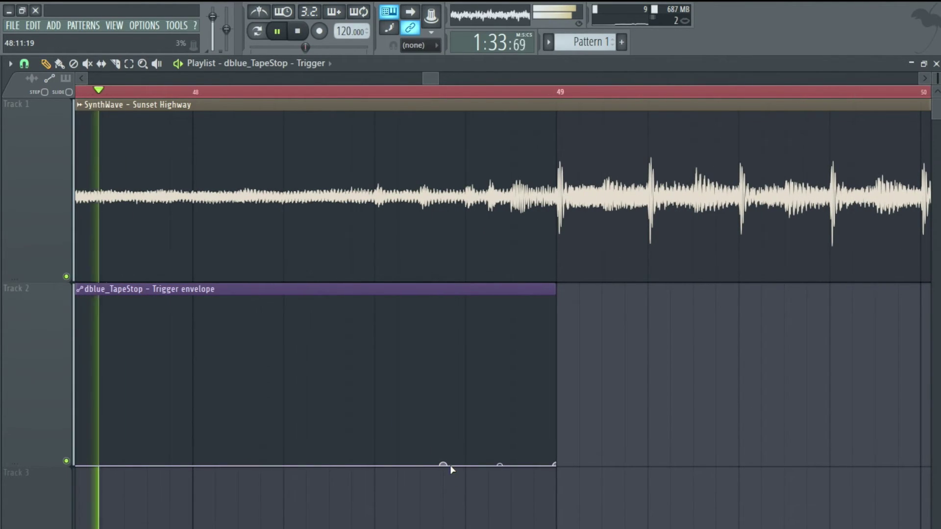
pyautogui.moveTo(443, 465); pyautogui.dragTo(511, 298)
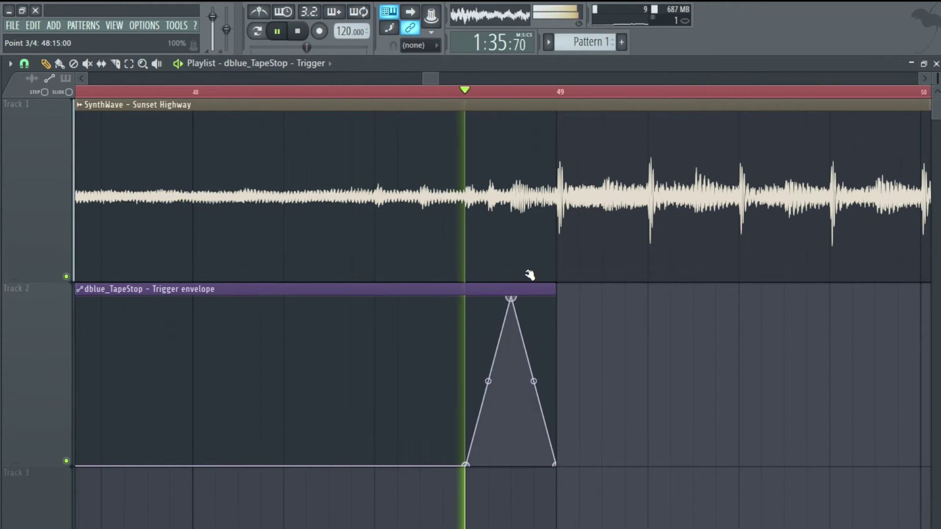
pyautogui.moveTo(534, 382); pyautogui.dragTo(533, 306)
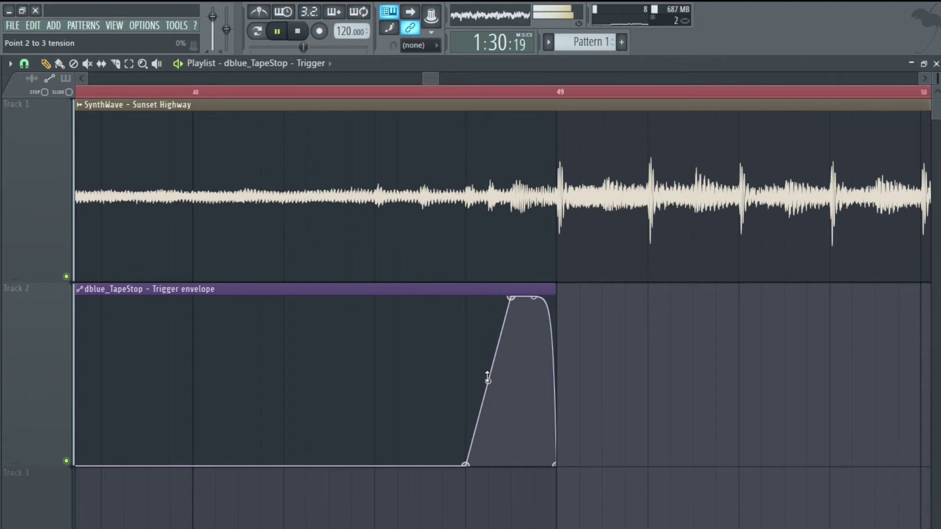
pyautogui.moveTo(488, 377); pyautogui.dragTo(487, 326)
# Audition the tape stop leading into bar 49, steepen the envelope's rising curve, and stop playback
pyautogui.click(210, 93)
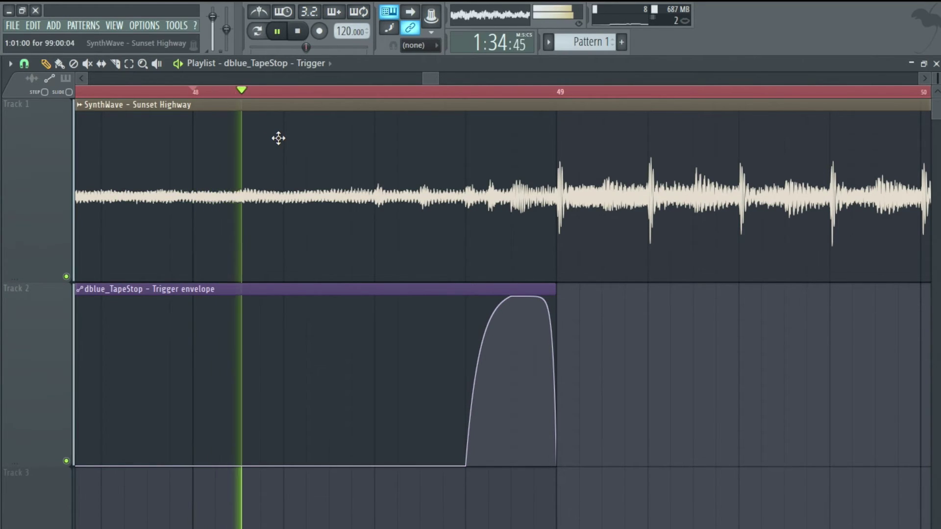
pyautogui.click(299, 33)
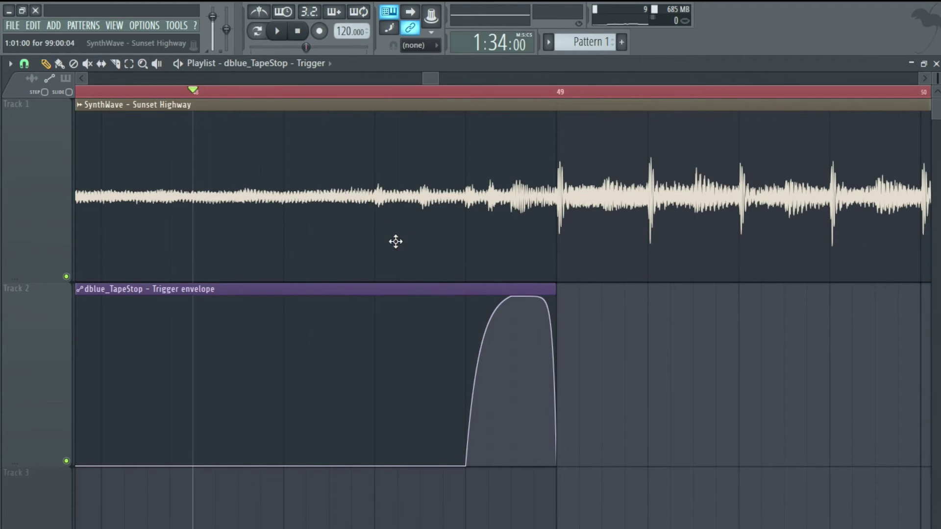
pyautogui.click(277, 31)
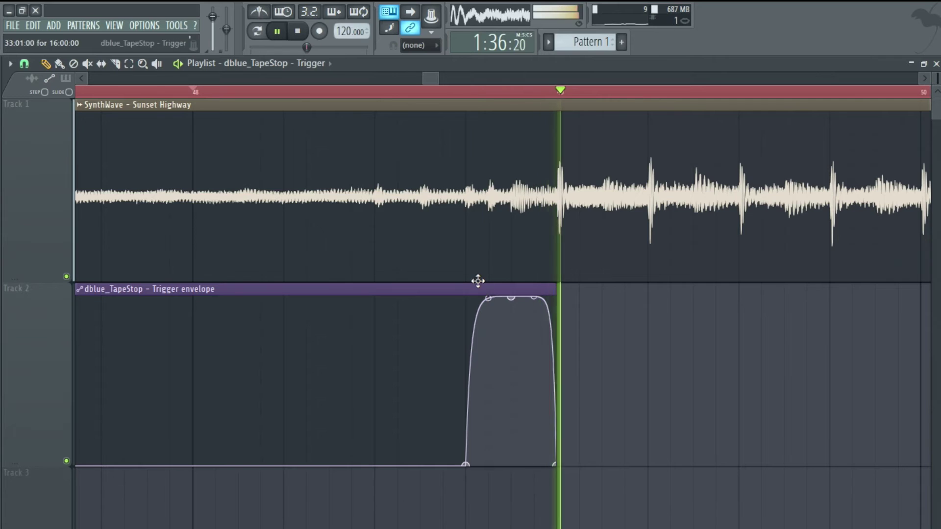
pyautogui.click(397, 92)
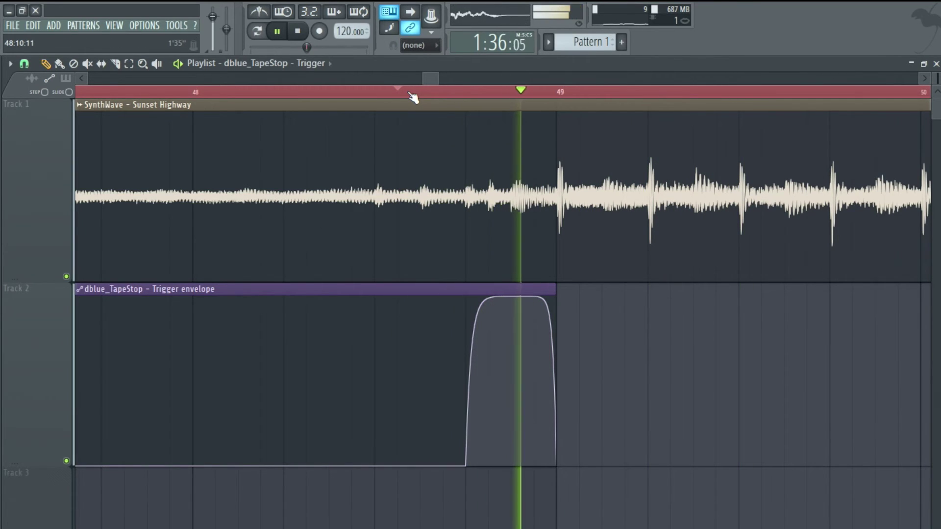
pyautogui.click(300, 33)
# Load Kickstart into slot 3 of mixer Insert 2
pyautogui.scroll(-10, 401, 216)
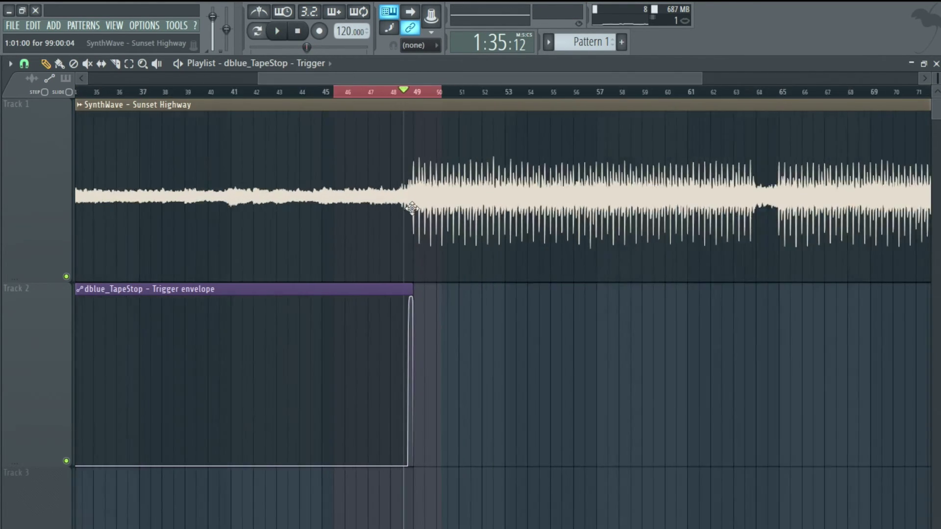
pyautogui.click(114, 25)
pyautogui.click(134, 87)
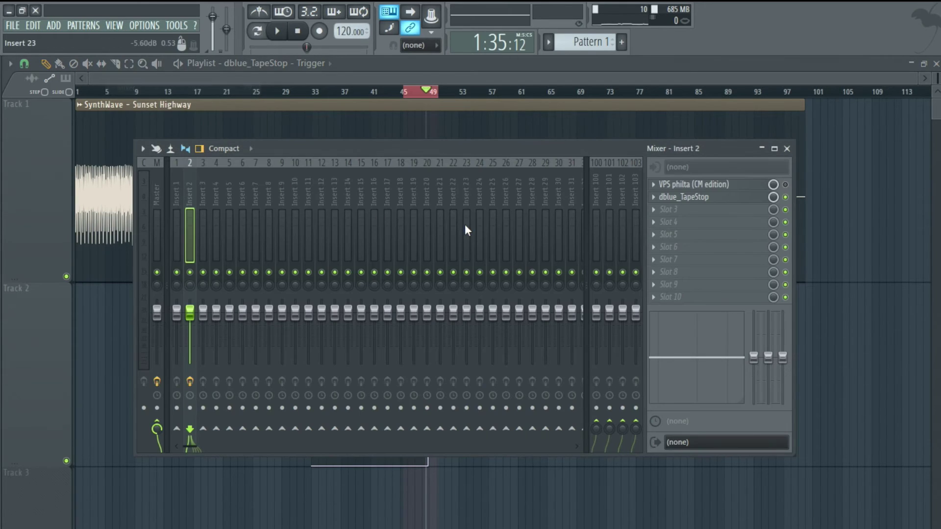
pyautogui.click(698, 200)
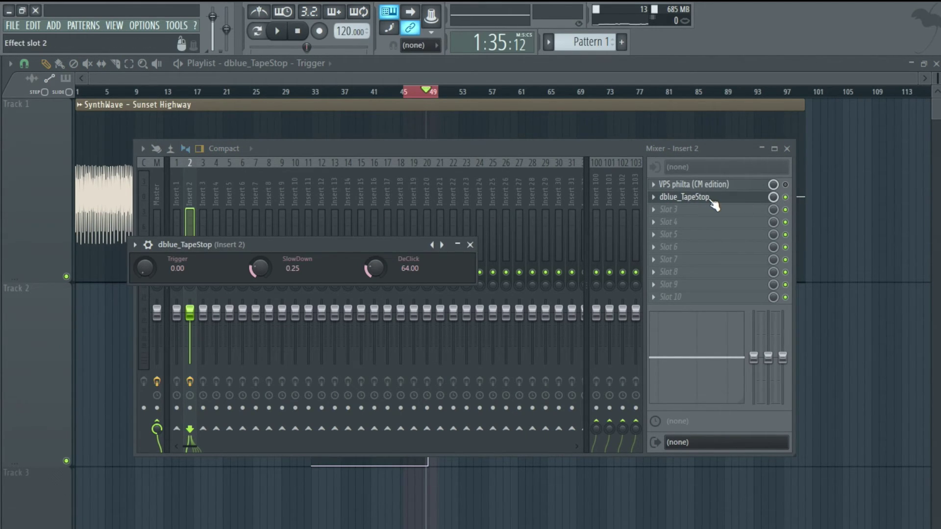
pyautogui.click(654, 210)
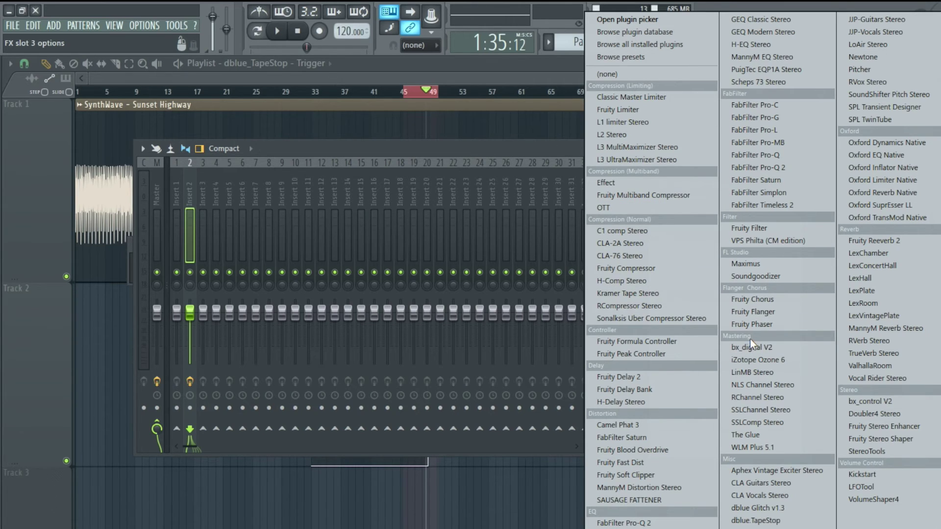
pyautogui.click(877, 474)
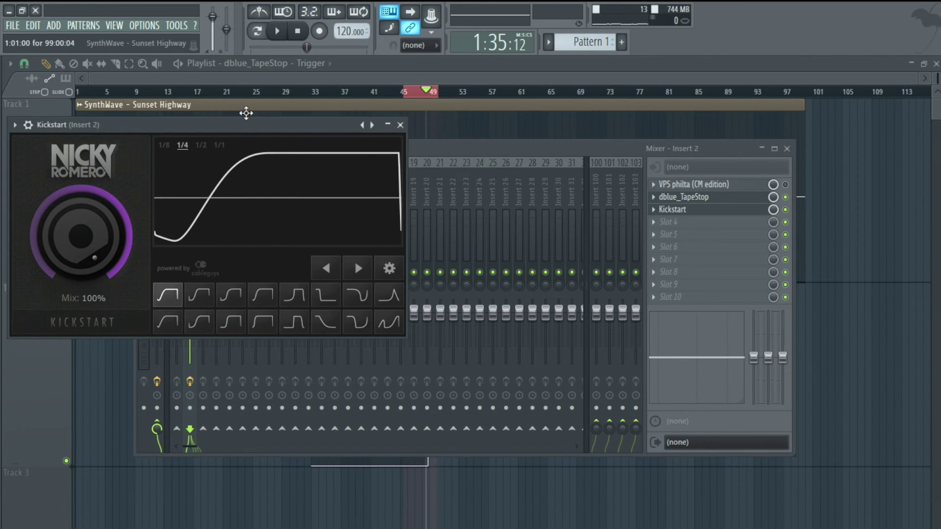
# Audition Kickstart's second curve on the looped section with the mixer closed, trying its Mix control, and stop playback
pyautogui.moveTo(246, 122); pyautogui.dragTo(380, 181)
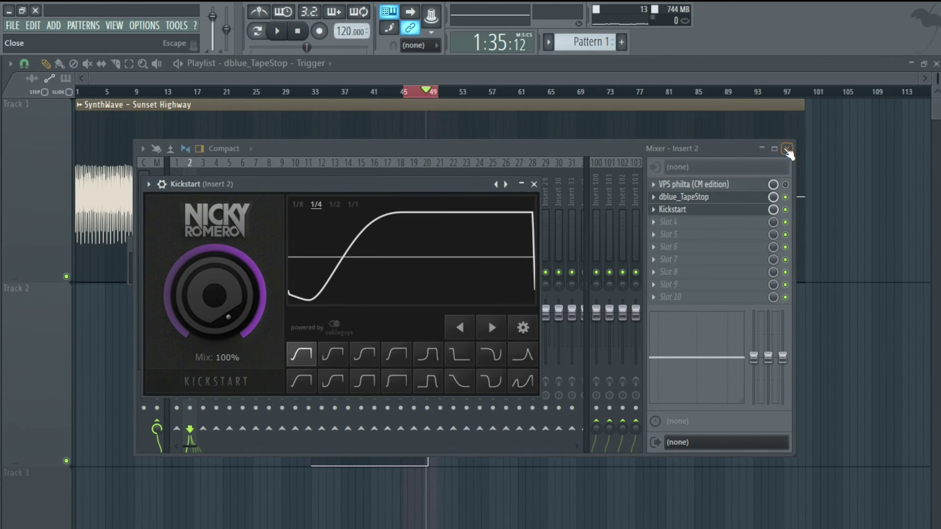
pyautogui.click(786, 148)
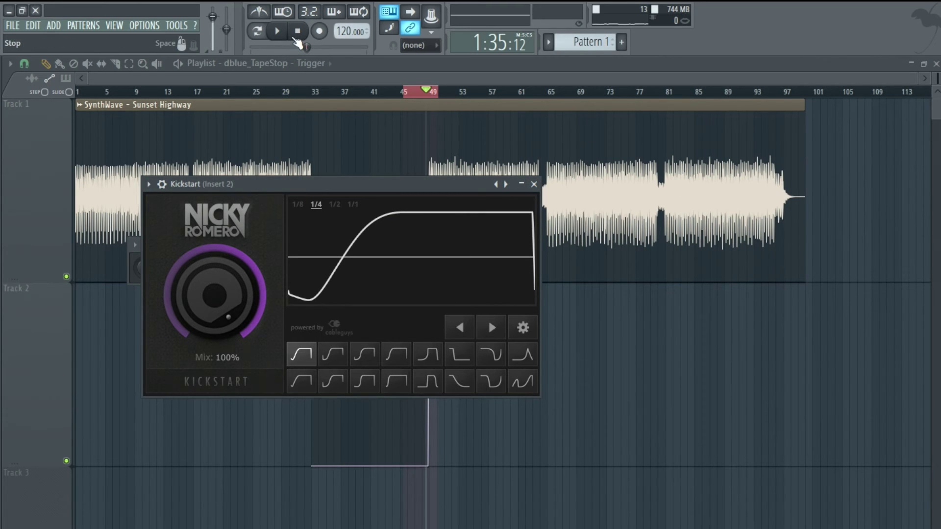
pyautogui.click(277, 31)
pyautogui.moveTo(376, 191); pyautogui.dragTo(407, 224)
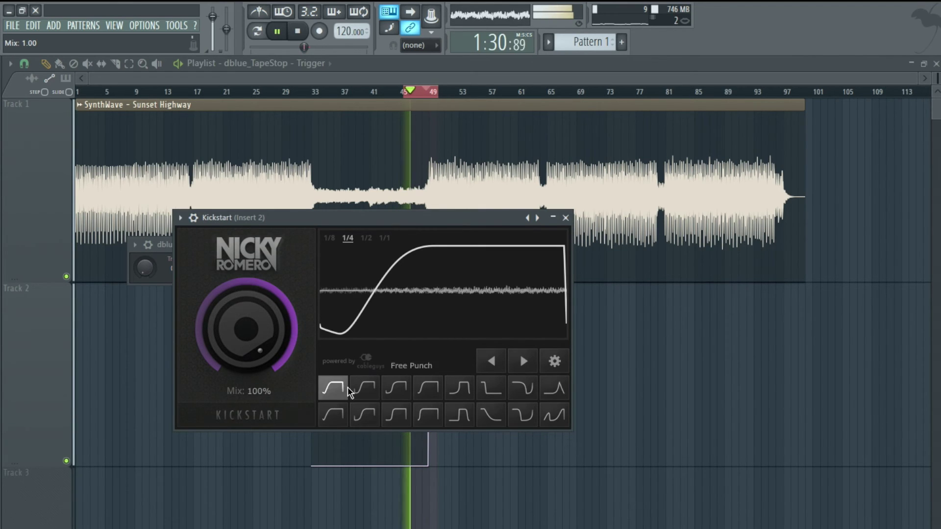
pyautogui.click(363, 388)
pyautogui.moveTo(238, 304)
pyautogui.mouseDown()
pyautogui.moveTo(237, 334)
pyautogui.moveTo(232, 302)
pyautogui.mouseUp()
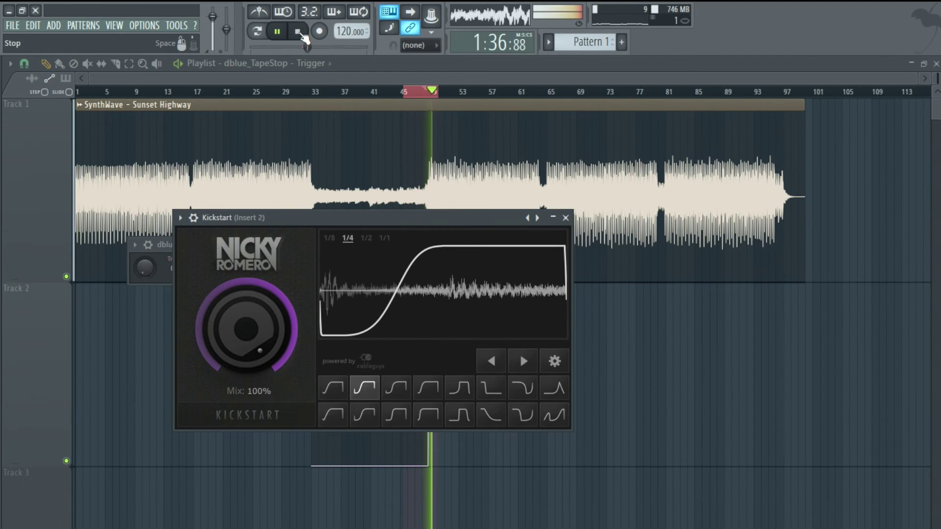
pyautogui.click(300, 31)
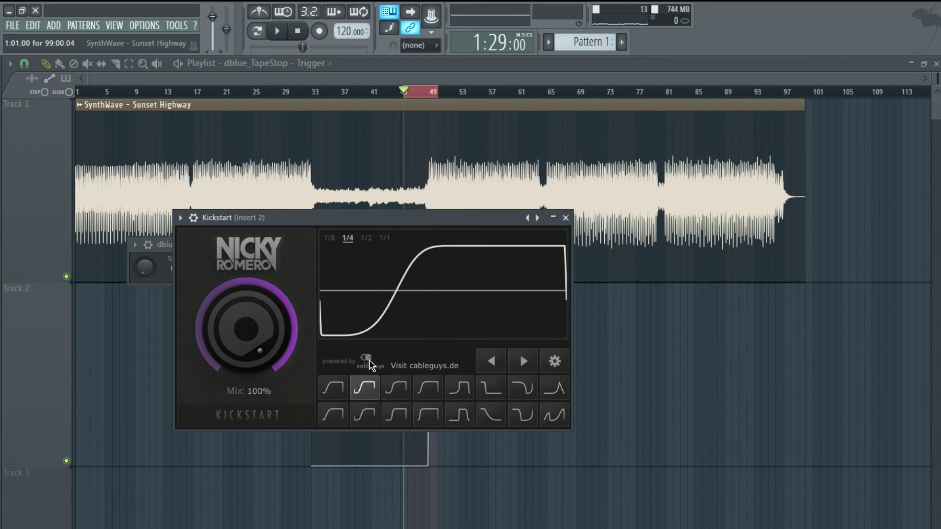
# Replace Kickstart with VolumeShaper4 in slot 3 of mixer Insert 2
pyautogui.click(115, 25)
pyautogui.click(142, 76)
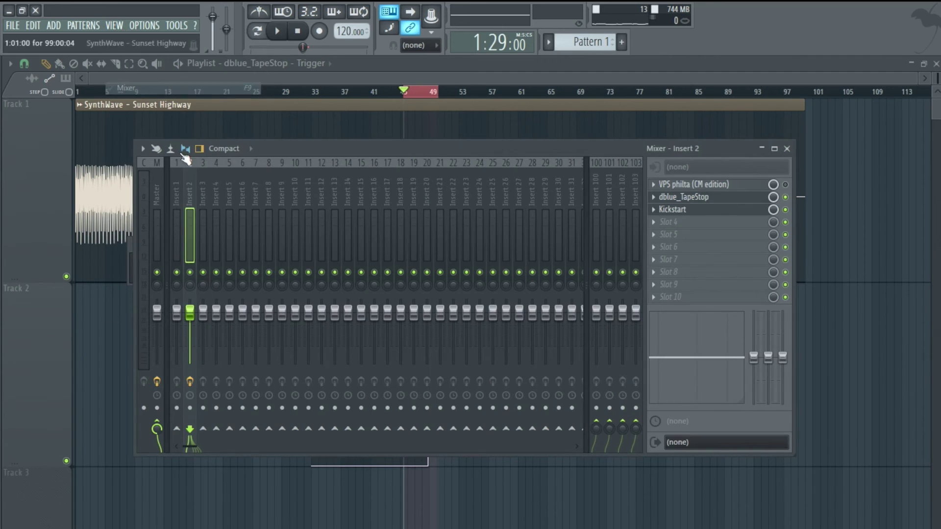
pyautogui.click(666, 221)
pyautogui.moveTo(671, 219)
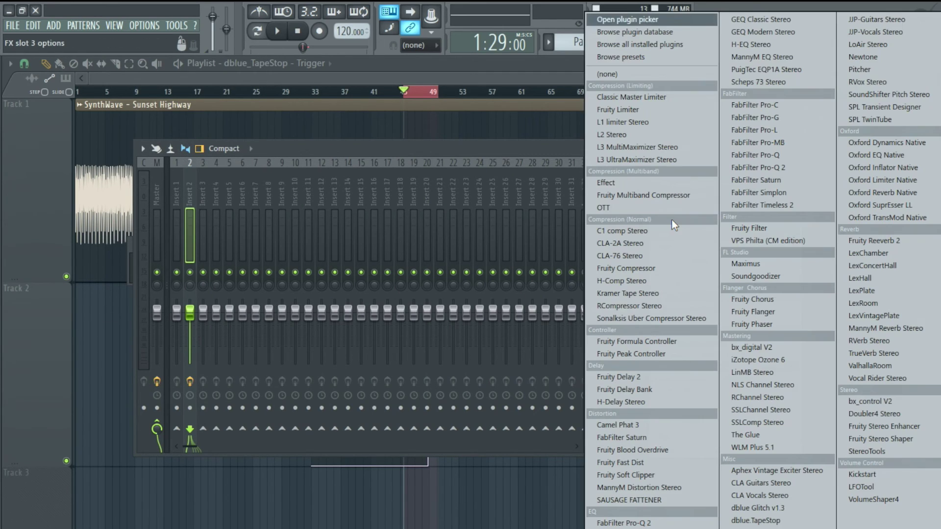
pyautogui.click(884, 496)
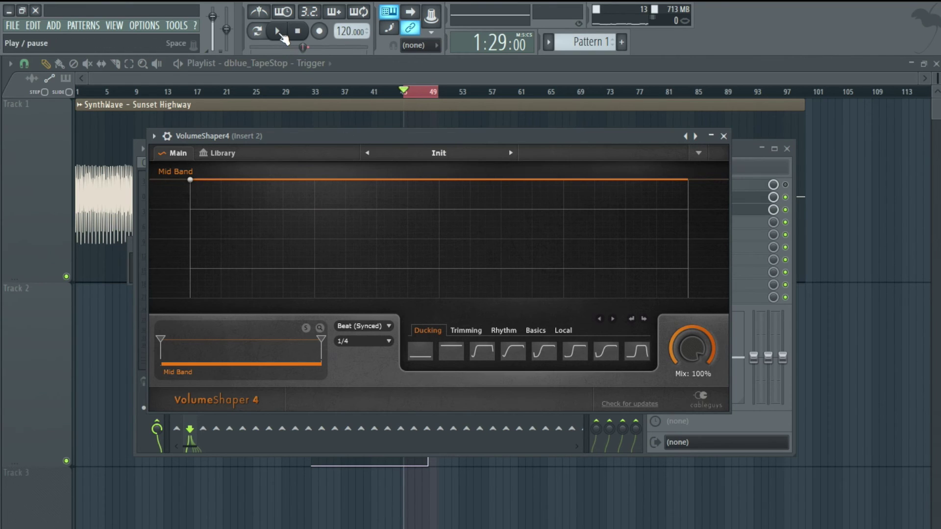
# During playback, try VolumeShaper4's fourth Ducking shape and switch to the fourth Rhythm shape
pyautogui.click(280, 34)
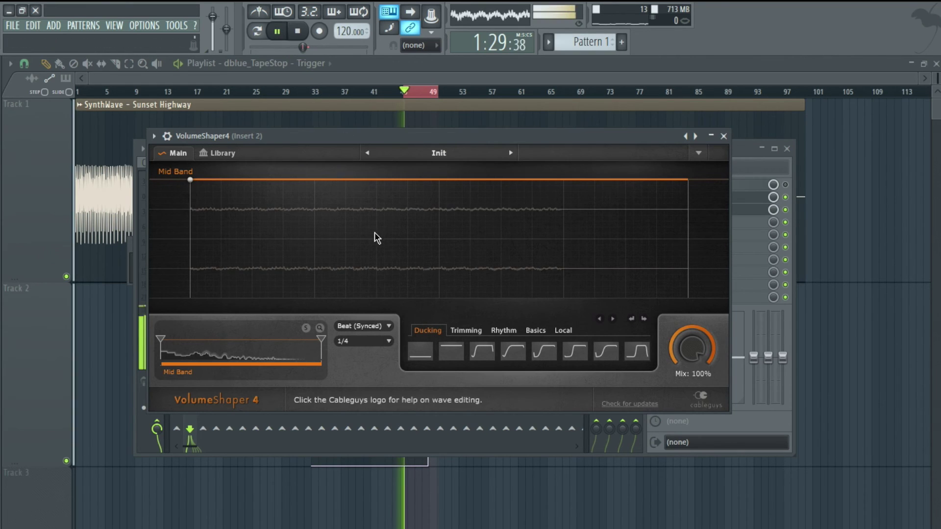
pyautogui.click(513, 352)
pyautogui.click(465, 331)
pyautogui.click(504, 330)
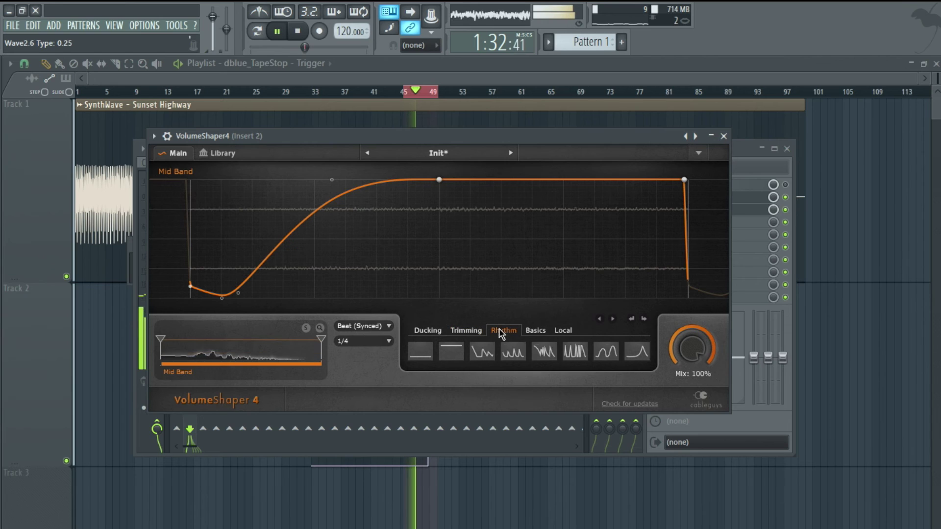
pyautogui.click(509, 353)
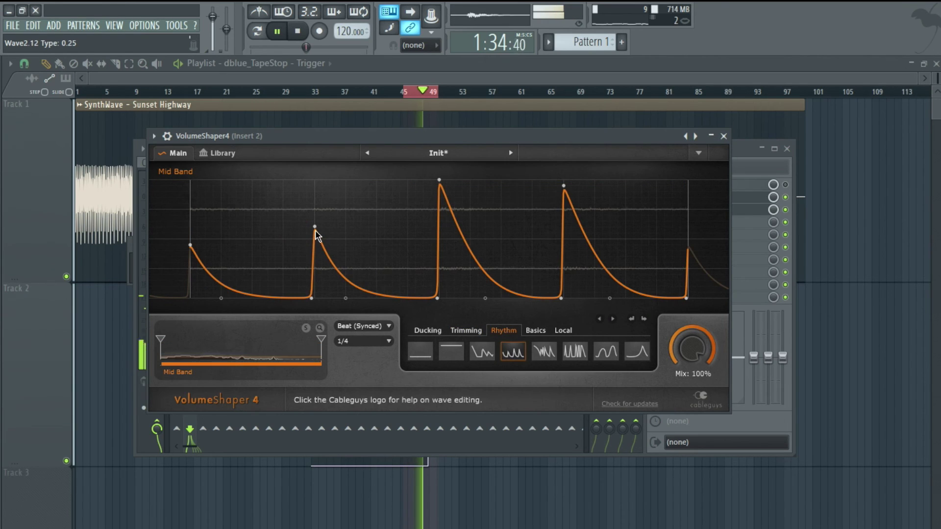
# Raise the first and second peaks of the volume curve to 1.00, audition the result with the Mix control, and stop playback
pyautogui.moveTo(314, 227); pyautogui.dragTo(315, 180)
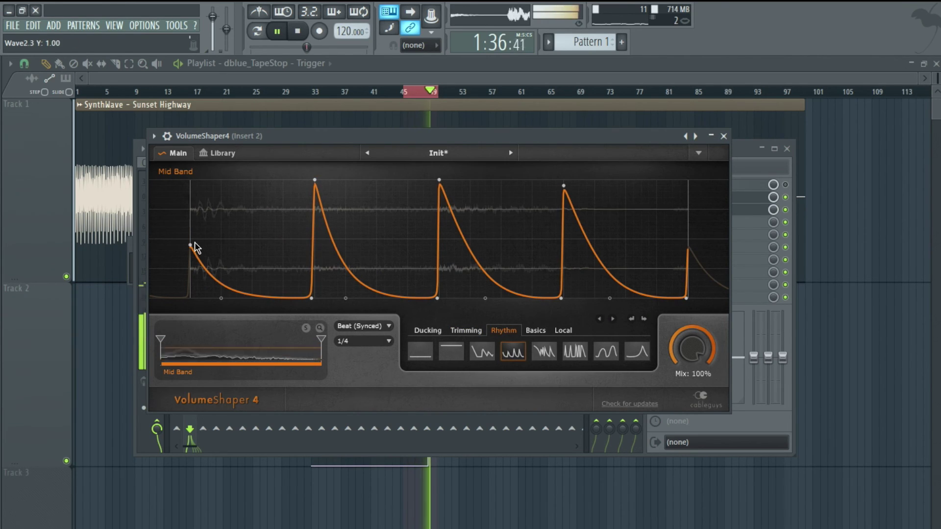
pyautogui.moveTo(196, 217); pyautogui.dragTo(191, 180)
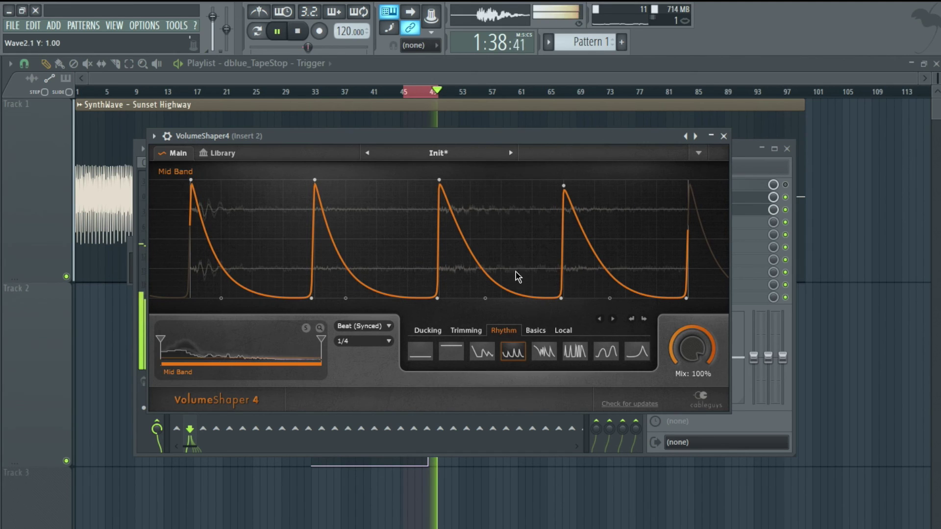
pyautogui.moveTo(682, 352)
pyautogui.mouseDown()
pyautogui.moveTo(682, 371)
pyautogui.moveTo(681, 350)
pyautogui.mouseUp()
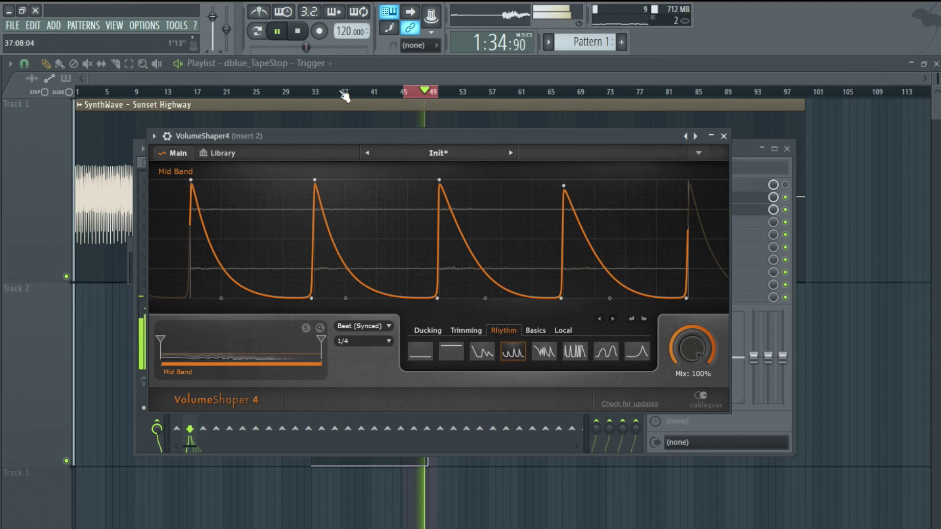
pyautogui.press('space')
# Close the plugin and mixer windows and delete the TapeStop Trigger automation clip from Track 2
pyautogui.click(724, 136)
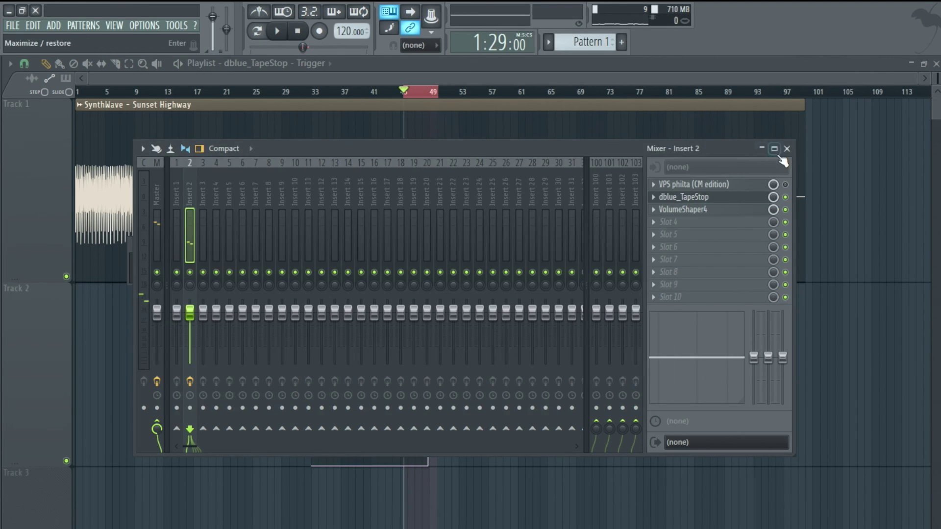
pyautogui.click(787, 148)
pyautogui.click(470, 246)
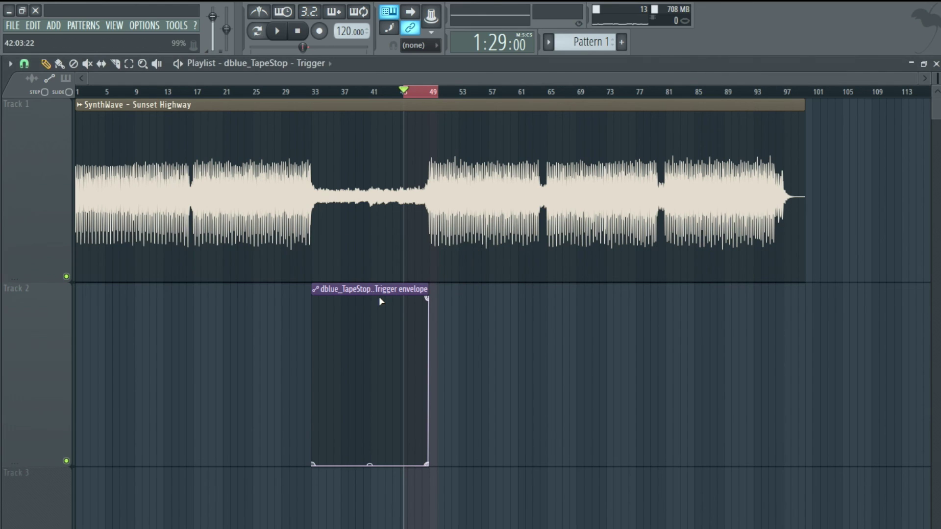
pyautogui.rightClick(379, 291)
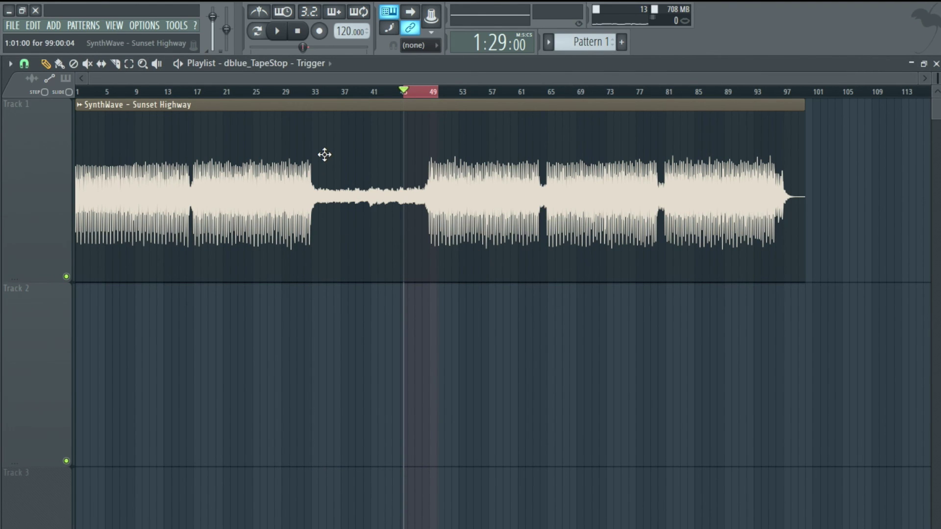